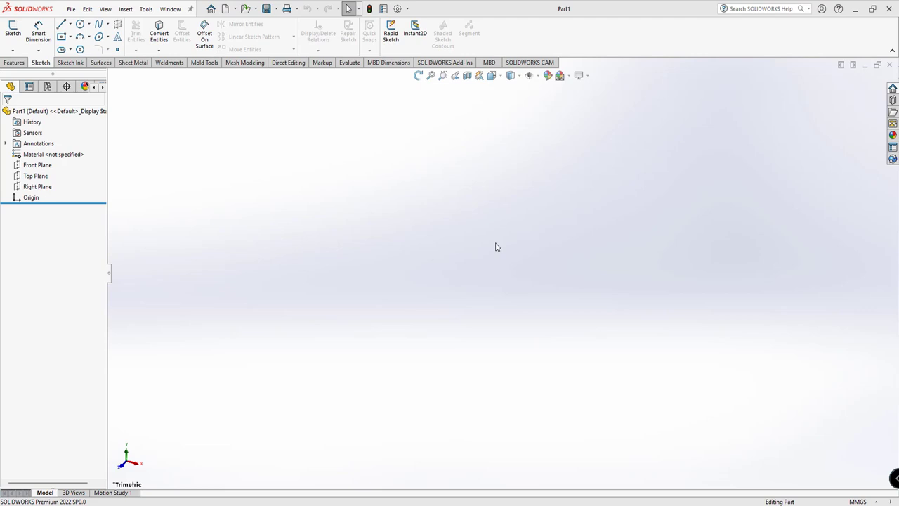
Preview the command customization list, view context menu, mouse gestures and S shortcut bar, changing nothing
click(147, 11)
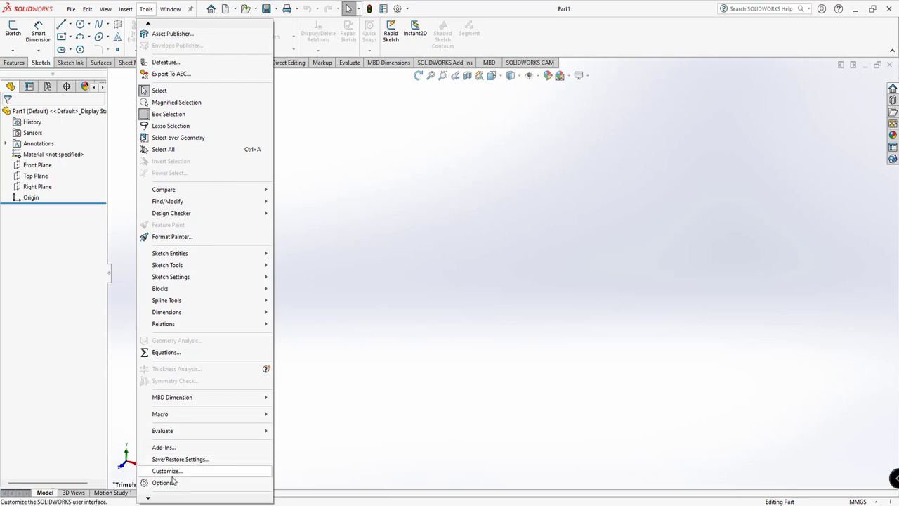
mouse_move(147, 498)
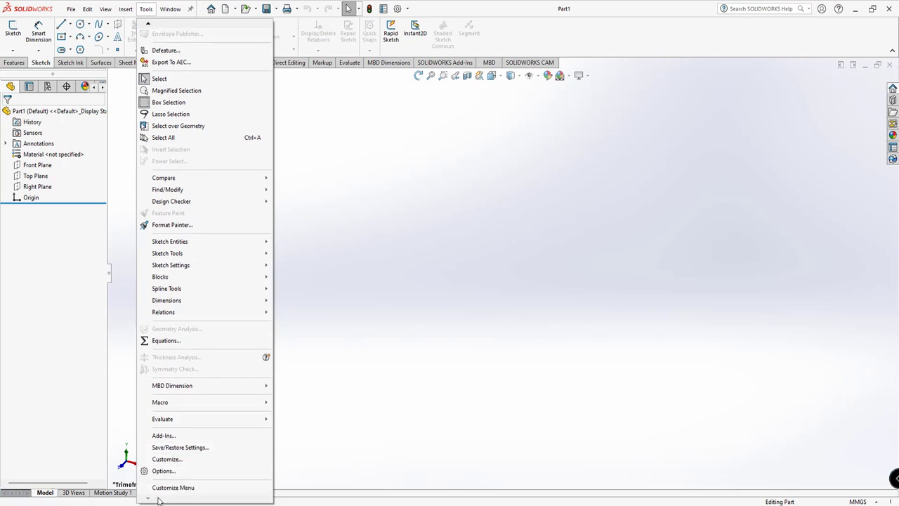
click(171, 488)
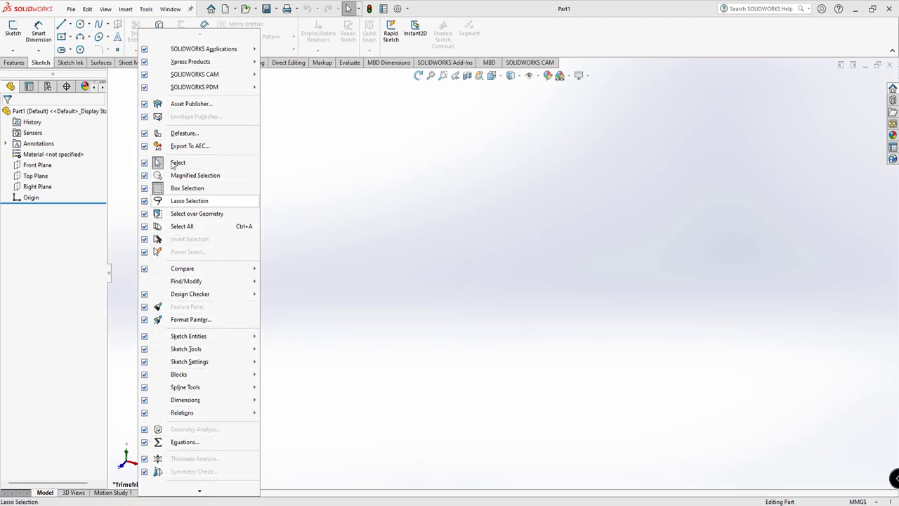
click(380, 243)
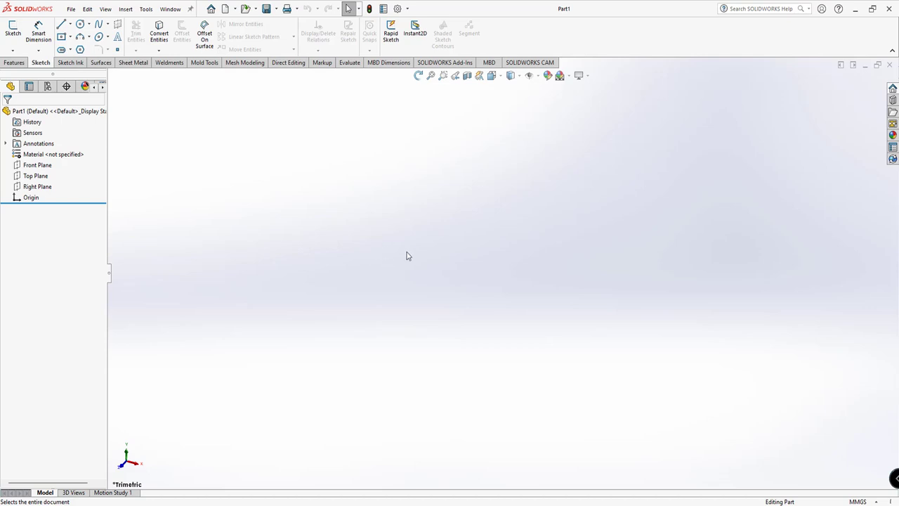
right_click(416, 228)
click(381, 235)
mouse_move(410, 251)
right_down()
mouse_move(413, 237)
mouse_move(397, 240)
right_up()
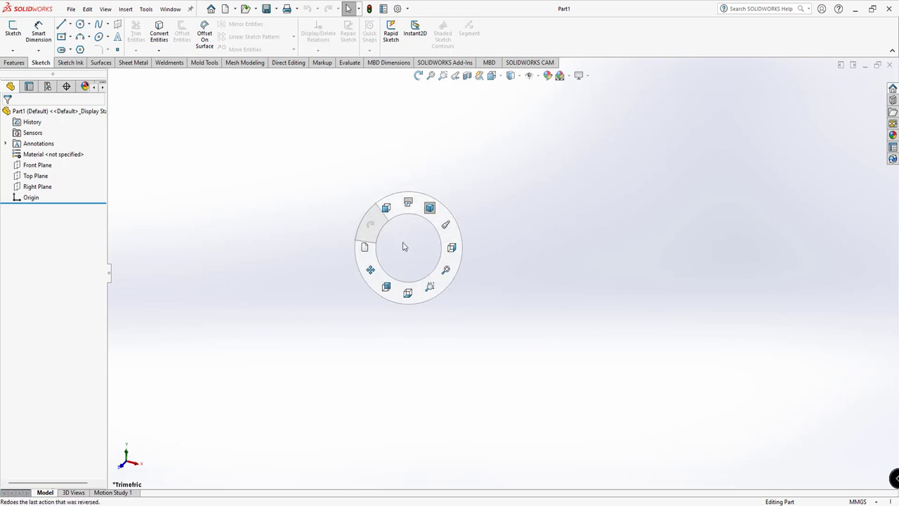
mouse_move(397, 239)
right_down()
mouse_move(404, 246)
mouse_move(441, 216)
right_up()
key(s)
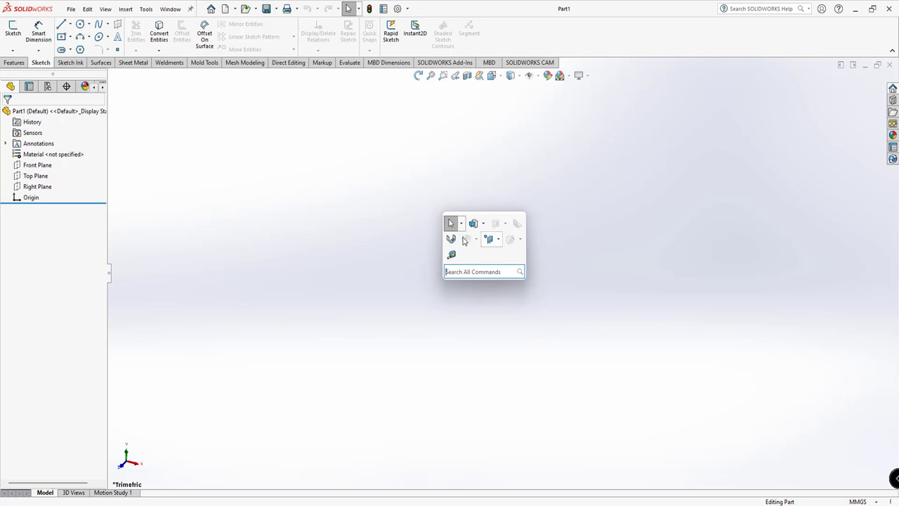
click(370, 251)
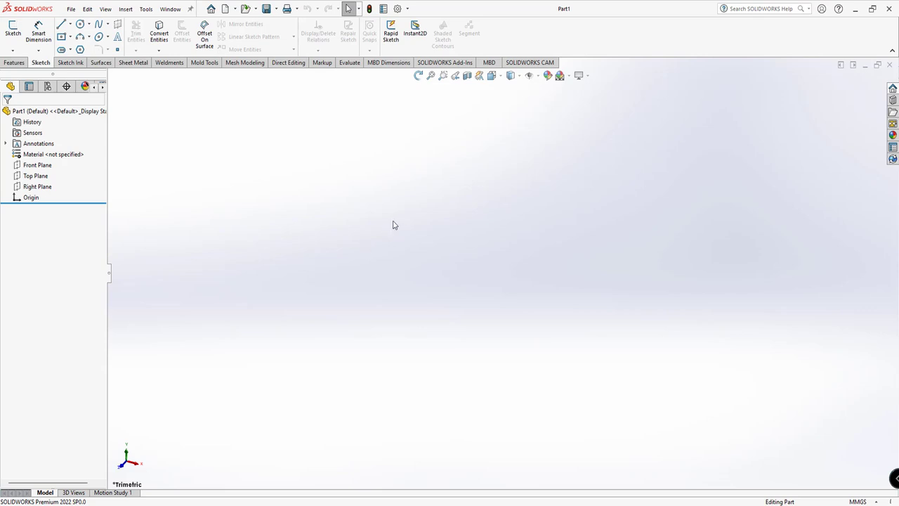
Close Part1 and create a new Part document, Part2
click(889, 66)
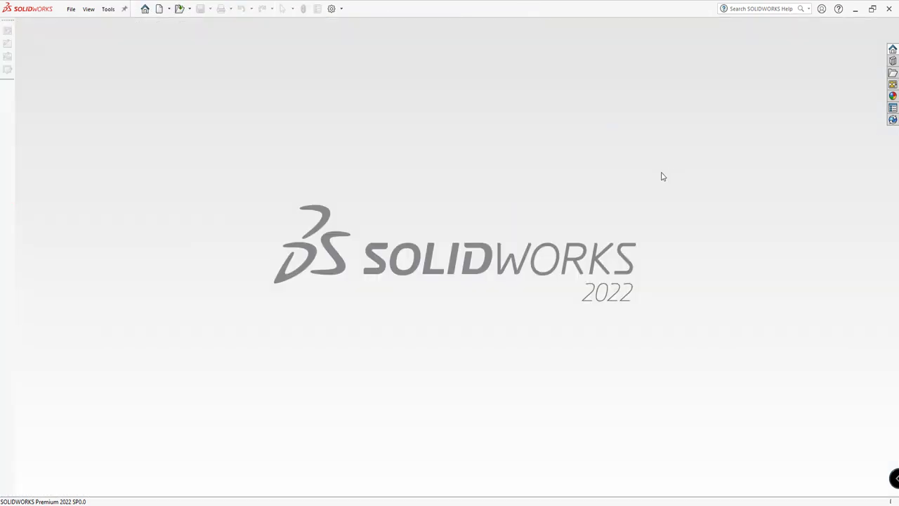
click(160, 8)
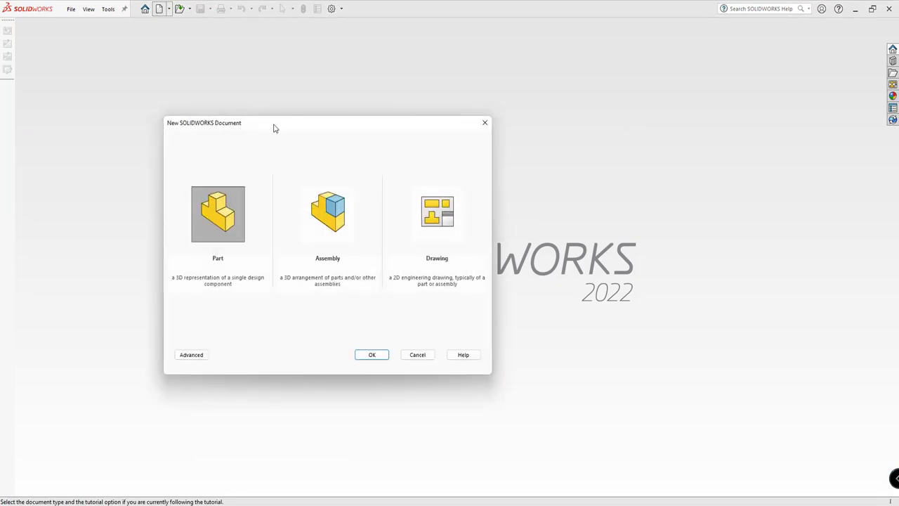
drag(274, 126, 435, 125)
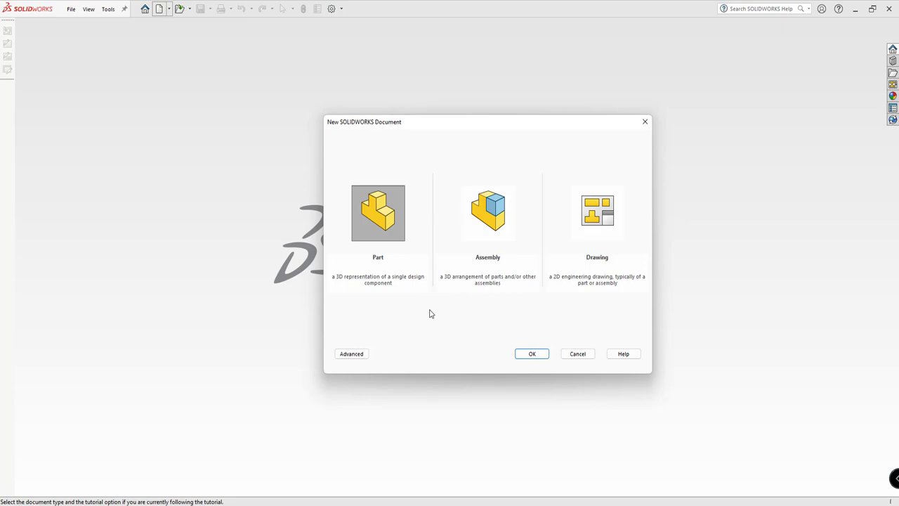
click(533, 354)
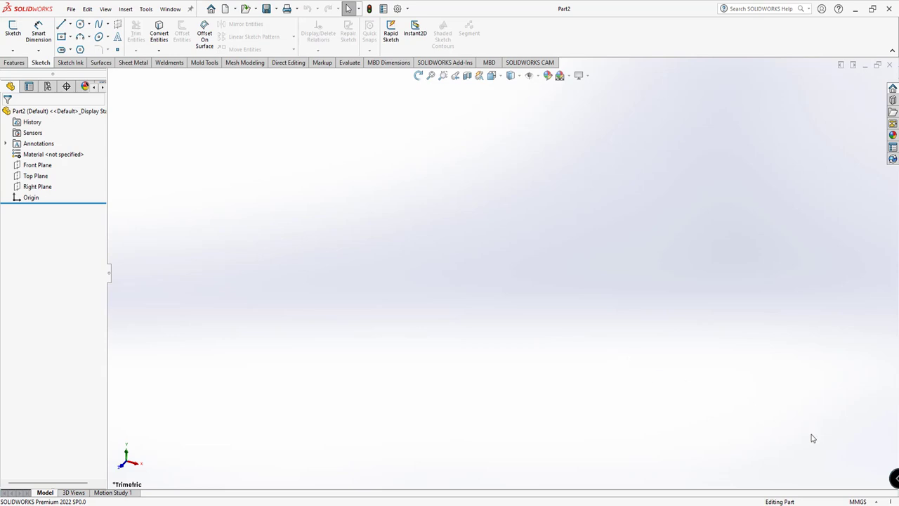
Confirm in the status-bar unit selector that Part2 uses MMGS
click(873, 502)
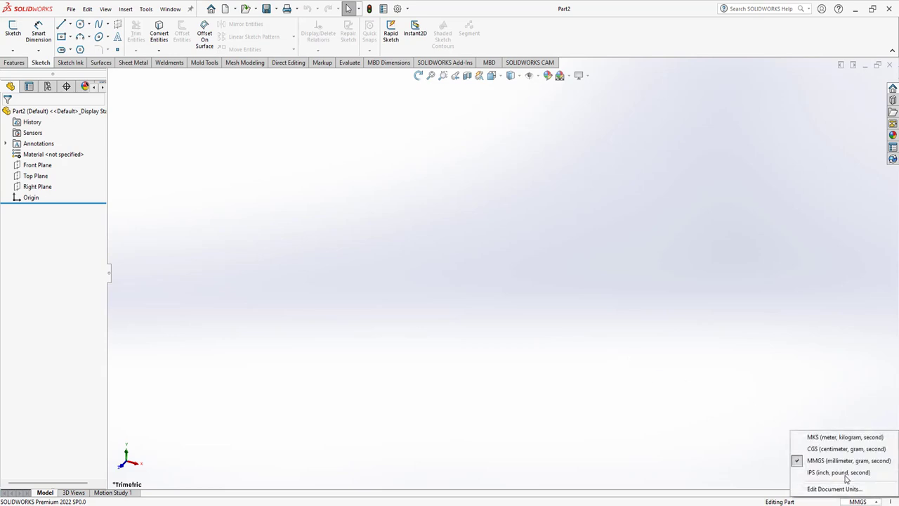
click(495, 315)
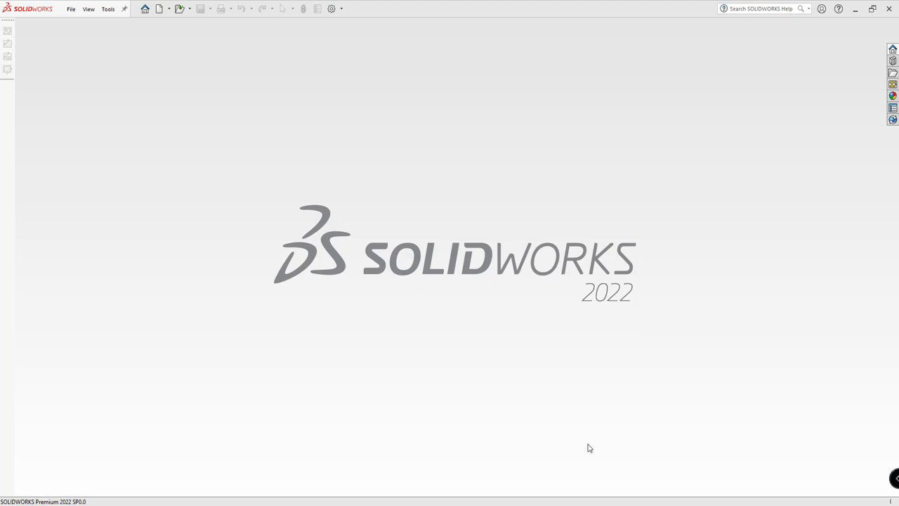
In the Start menu's All apps list, scroll down to SOLIDWORKS Tools 2022
key(super)
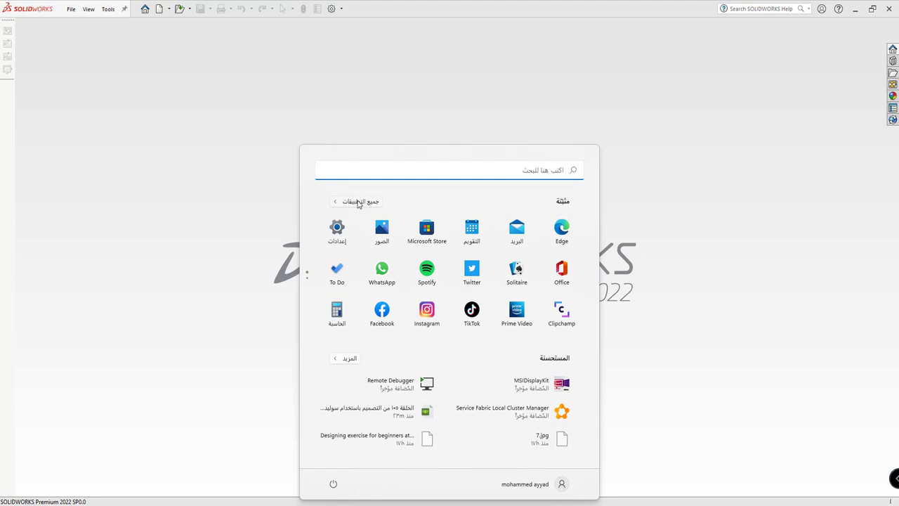
click(358, 203)
scroll(516, 295, down, 2)
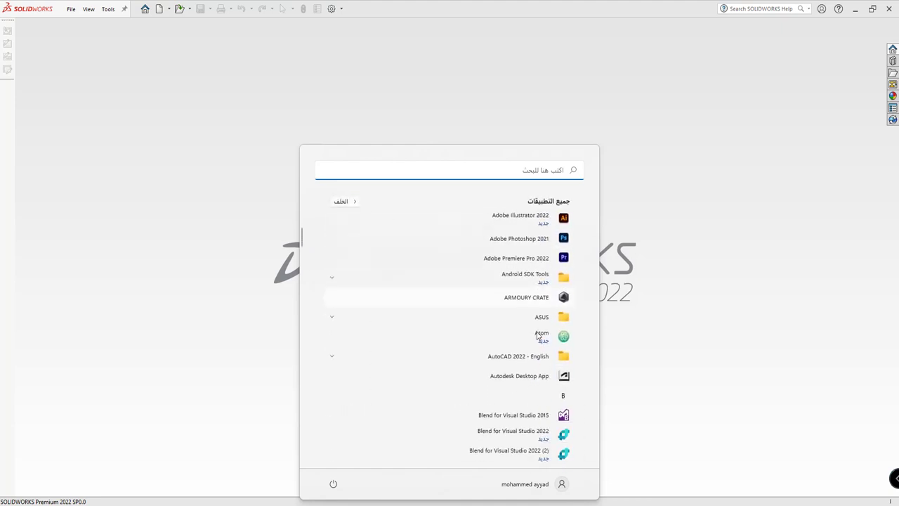
scroll(527, 323, down, 2)
scroll(535, 349, down, 2)
scroll(535, 348, down, 2)
scroll(534, 347, down, 2)
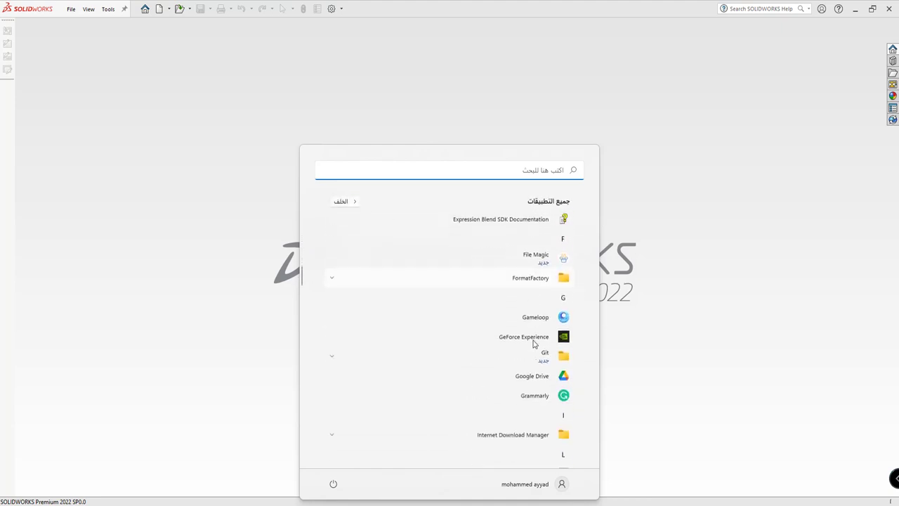
scroll(534, 344, down, 3)
scroll(533, 342, down, 2)
scroll(532, 343, down, 2)
scroll(533, 343, down, 2)
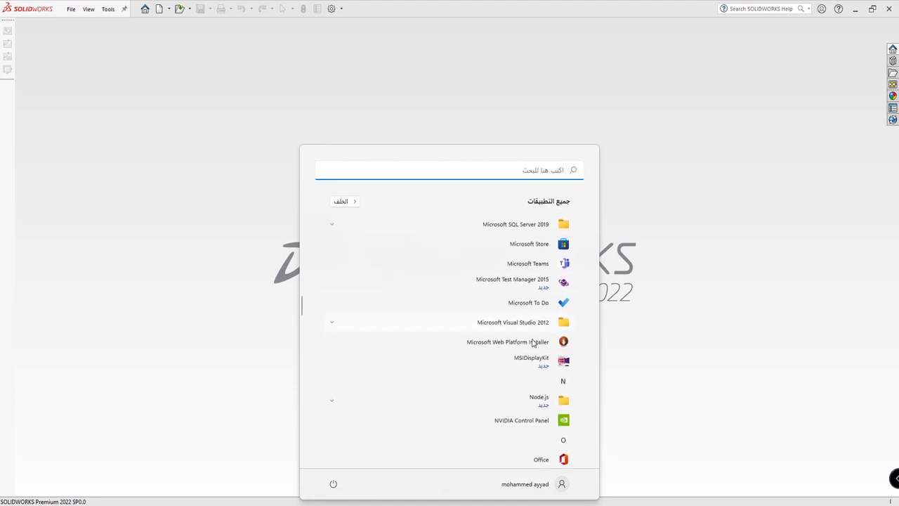
scroll(532, 342, down, 2)
scroll(533, 343, down, 2)
scroll(532, 342, down, 2)
scroll(532, 342, down, 2)
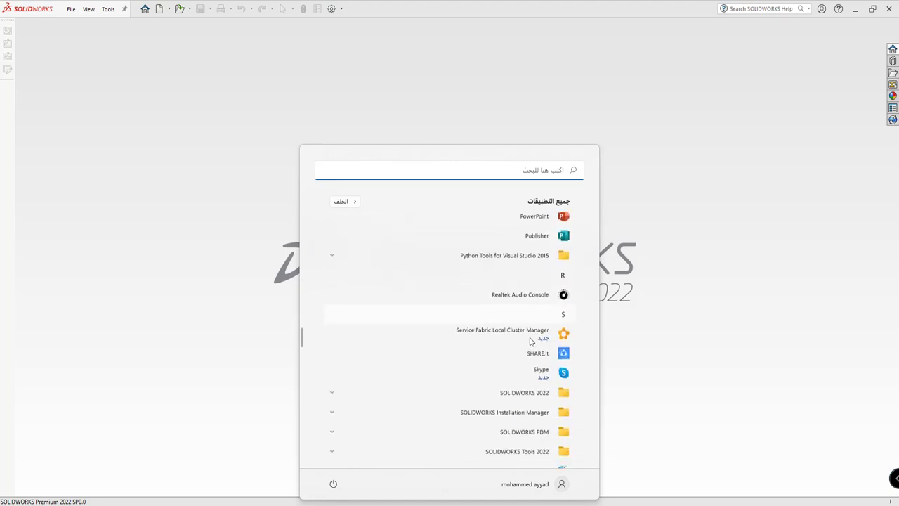
scroll(531, 342, down, 2)
scroll(508, 341, down, 1)
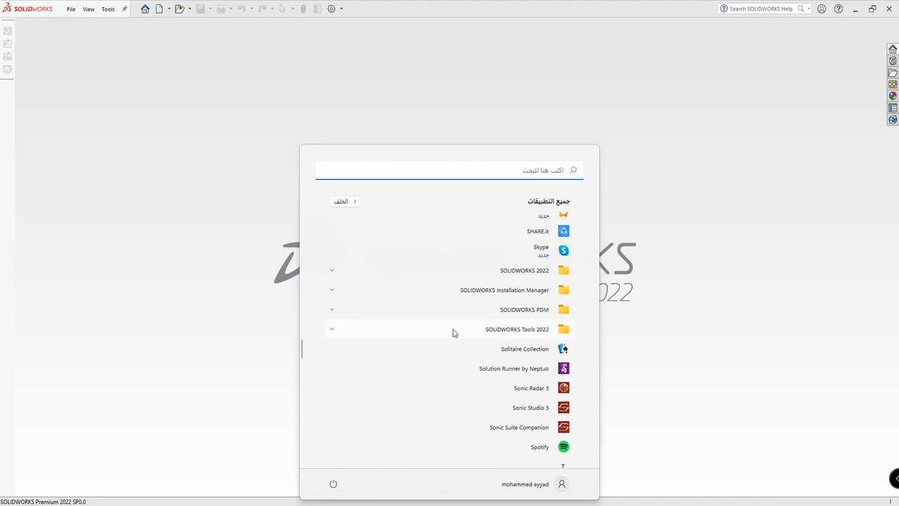
Expand SOLIDWORKS Tools 2022 and launch Copy Settings Wizard 2022
click(516, 333)
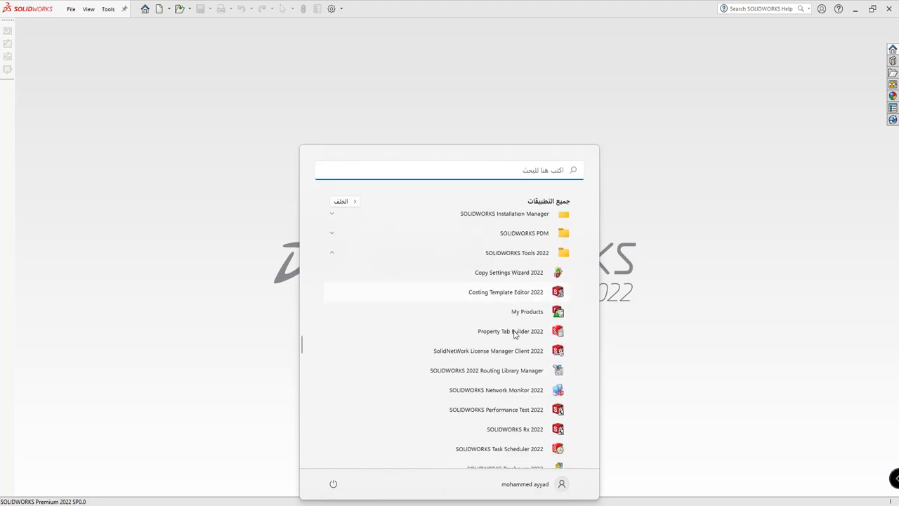
scroll(521, 315, down, 2)
scroll(521, 315, down, 2)
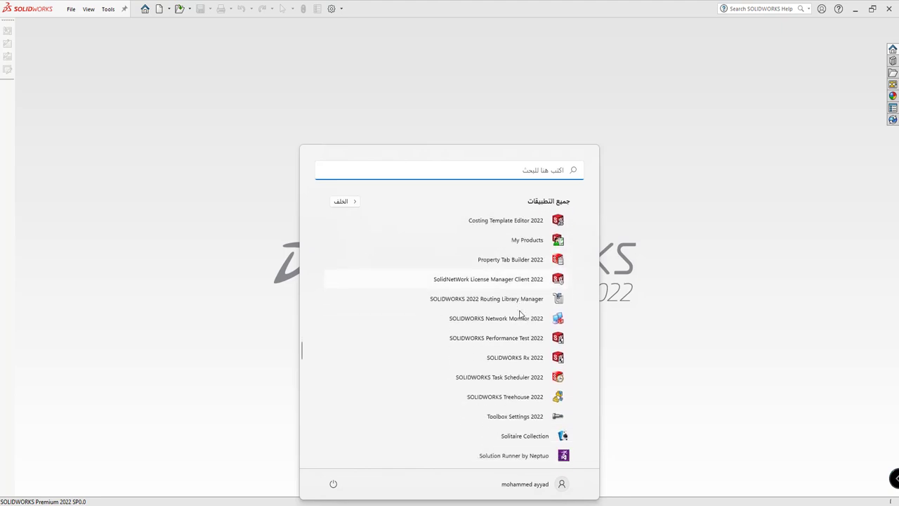
scroll(520, 314, up, 3)
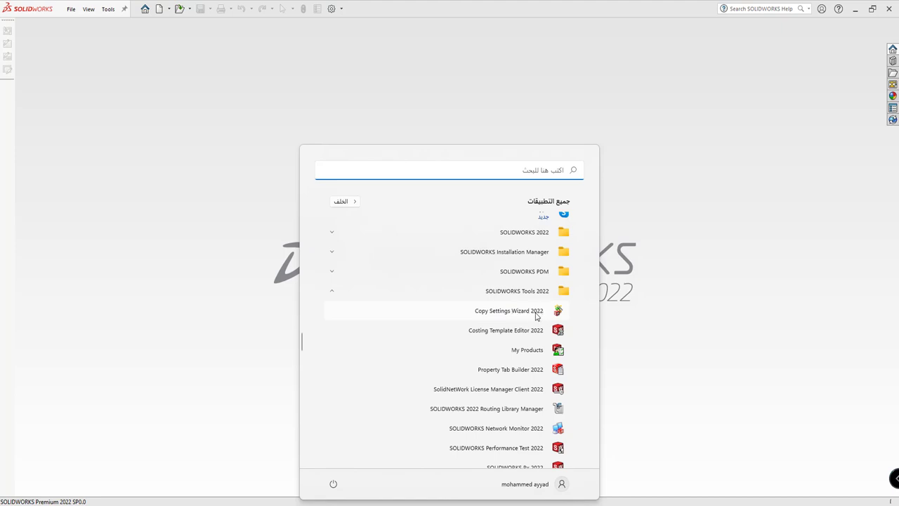
click(518, 316)
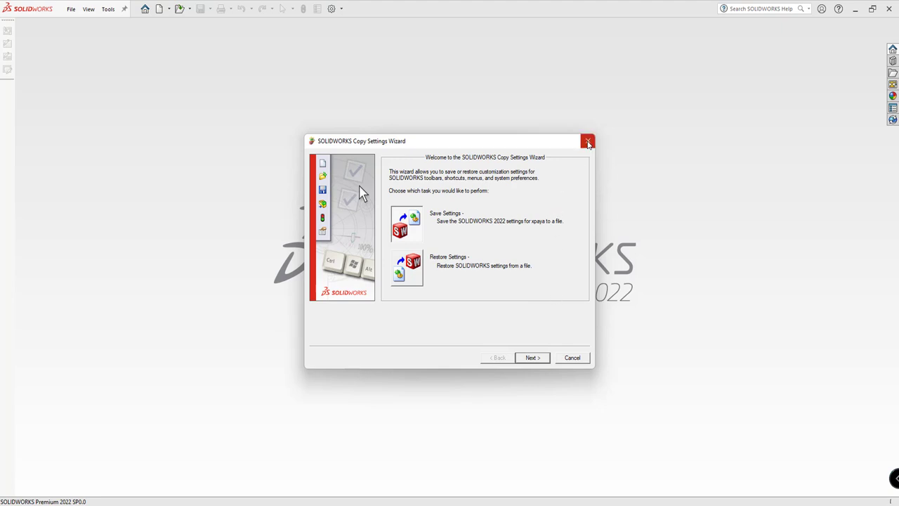
click(589, 142)
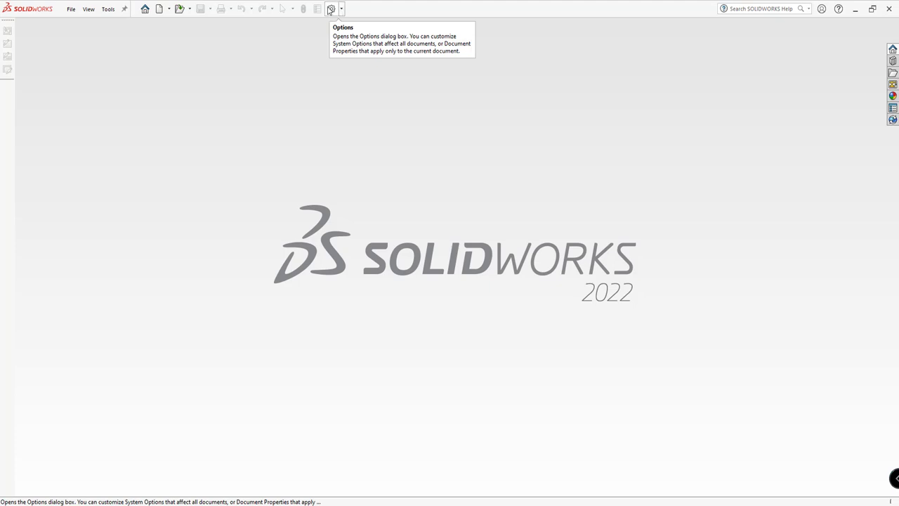
click(342, 8)
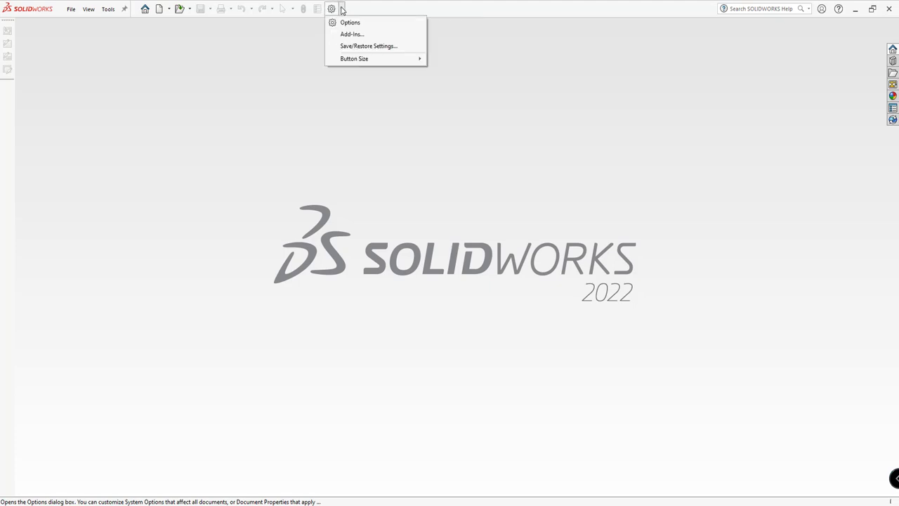
click(371, 48)
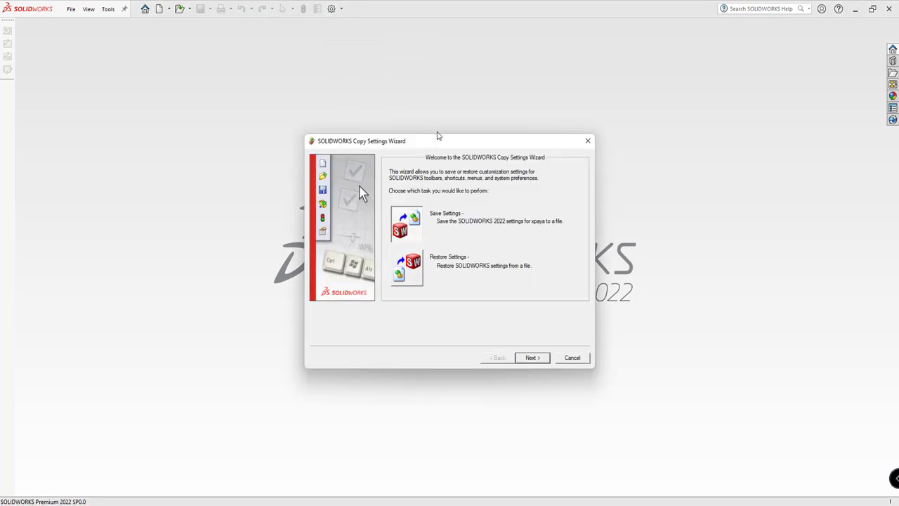
mouse_move(438, 136)
mouse_down()
mouse_move(462, 120)
mouse_move(457, 144)
mouse_up()
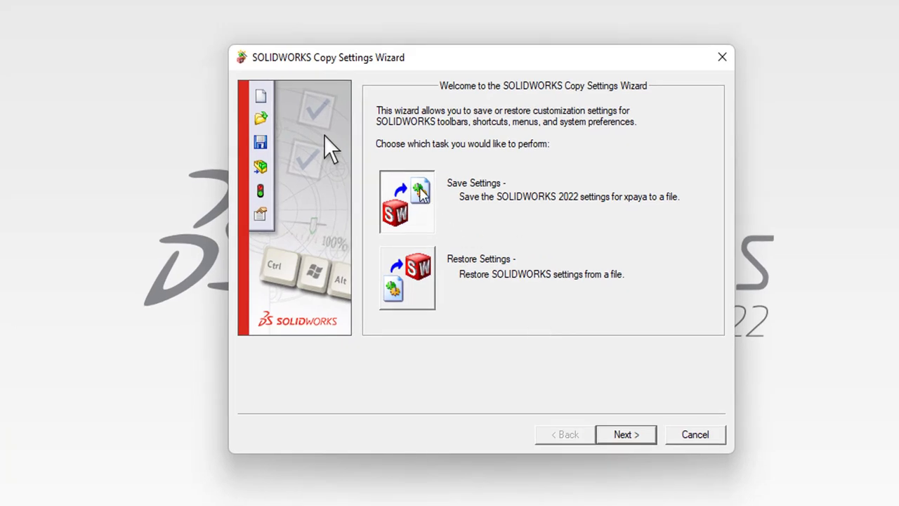
Save all SOLIDWORKS settings to swSettings 7-5-2022.sldreg on drive D
click(626, 434)
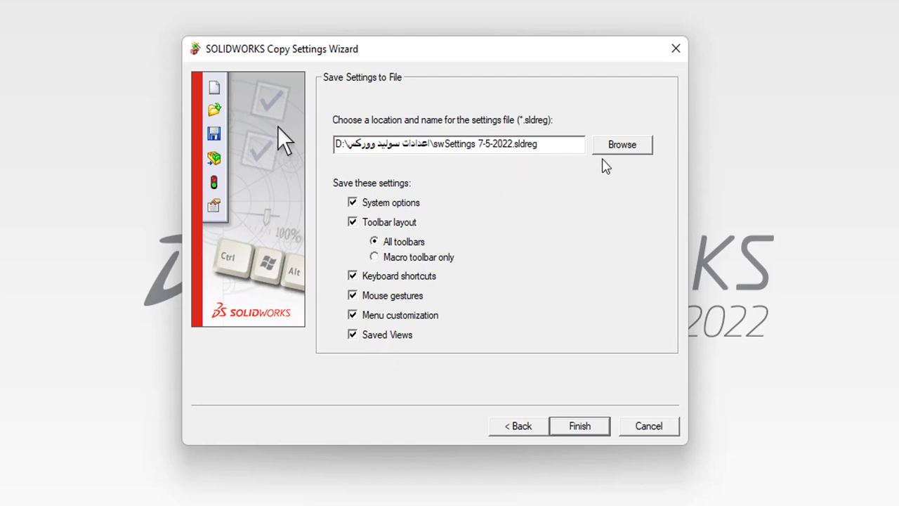
click(617, 149)
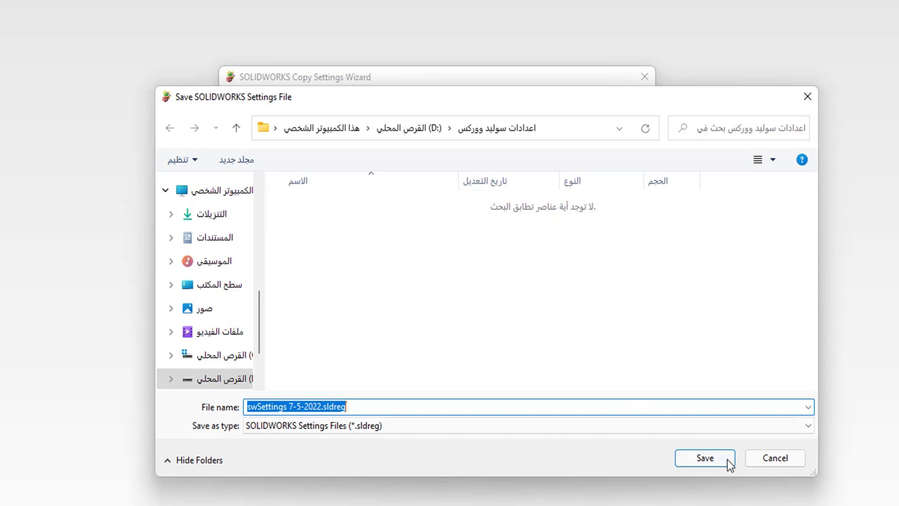
click(705, 458)
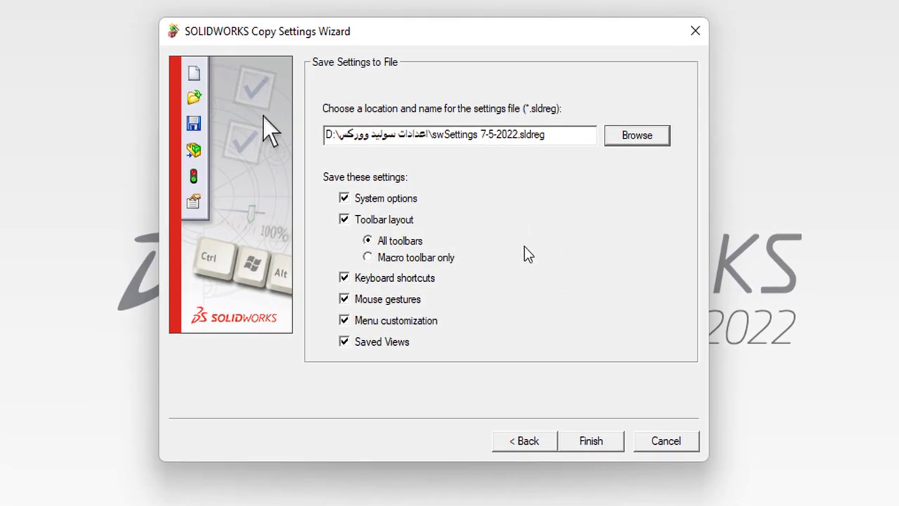
click(595, 444)
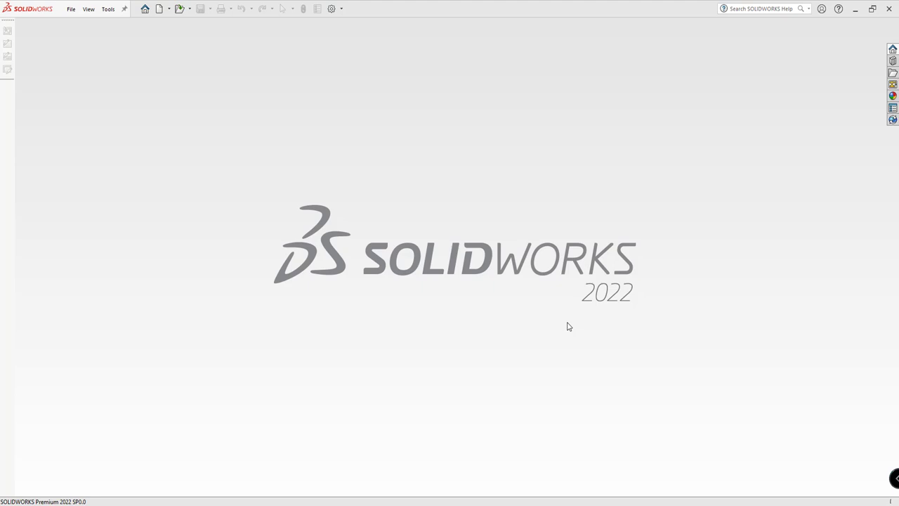
Create a new blank Part document, Part4
click(159, 10)
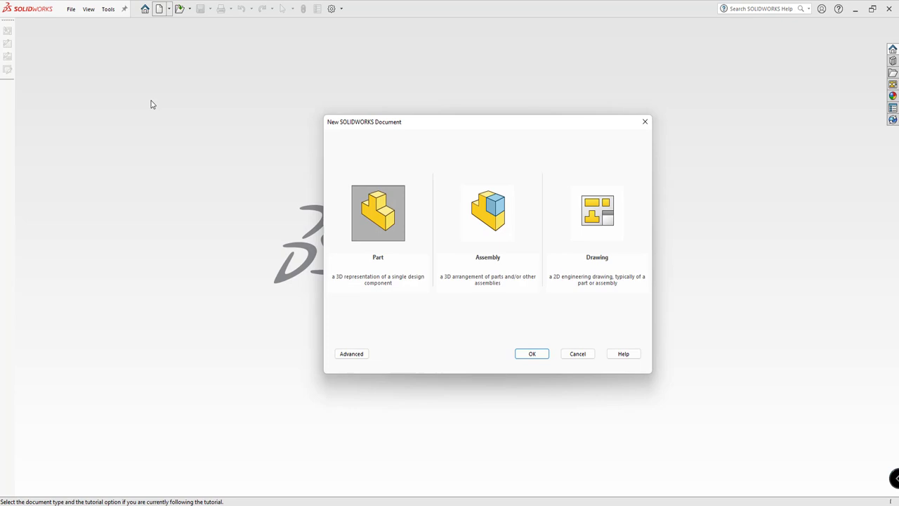
click(525, 354)
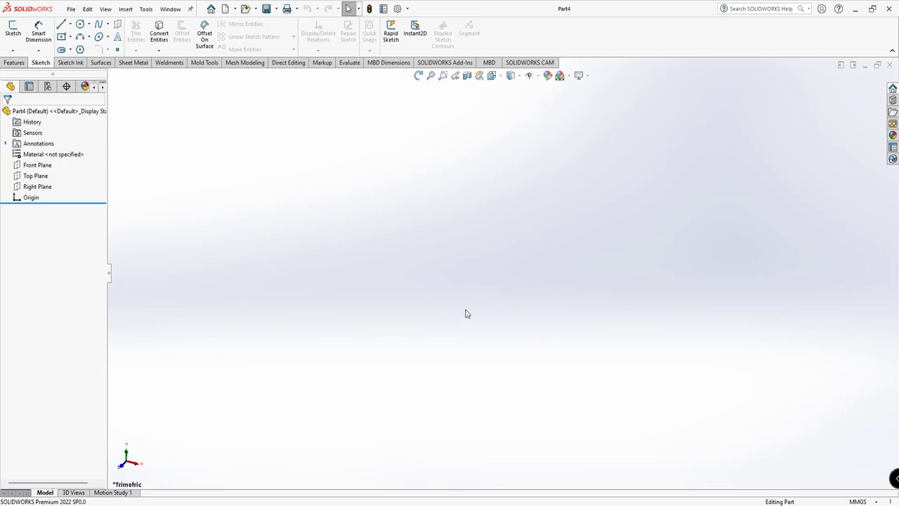
Open Part4's Document Properties to view the ISO drafting standard
click(398, 9)
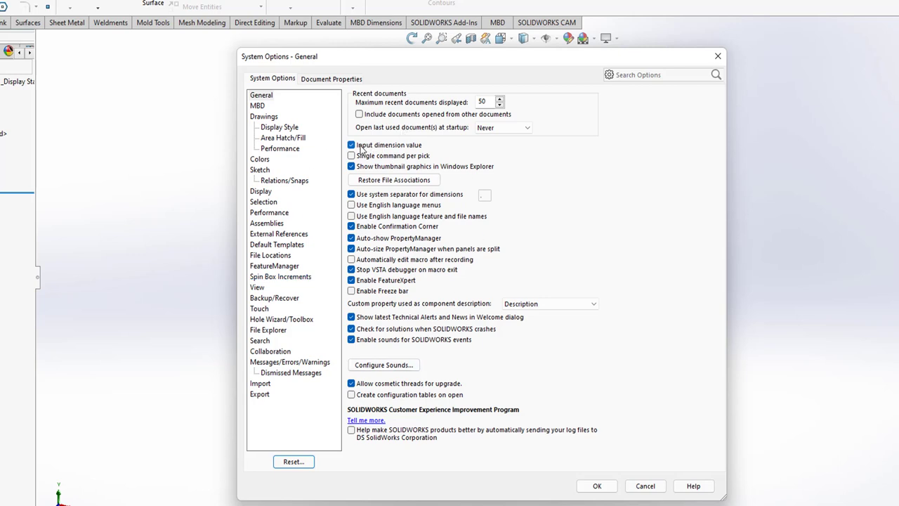
click(334, 80)
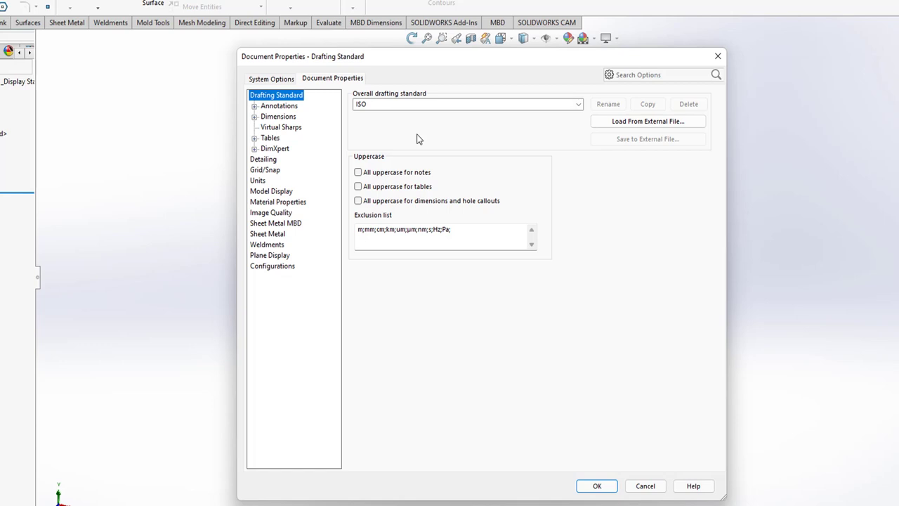
On the Detailing page, turn Shaded cosmetic threads on and then back off
click(264, 158)
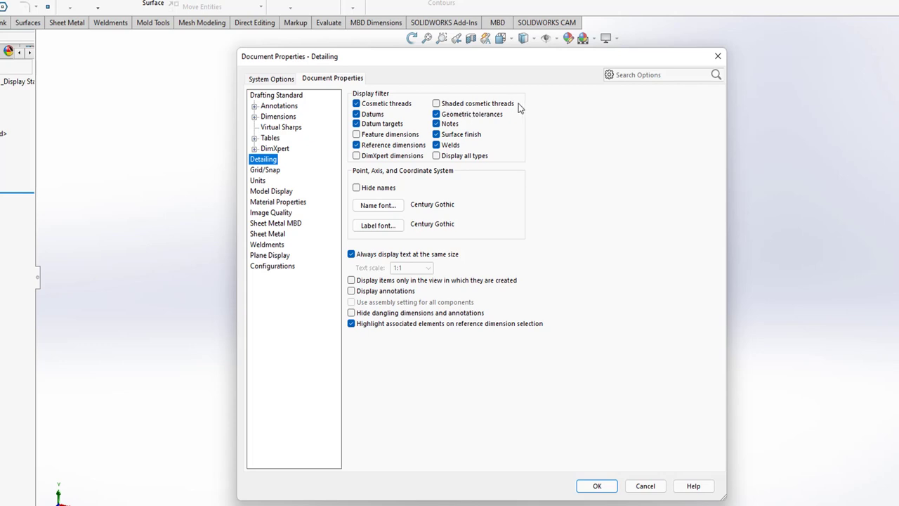
click(436, 104)
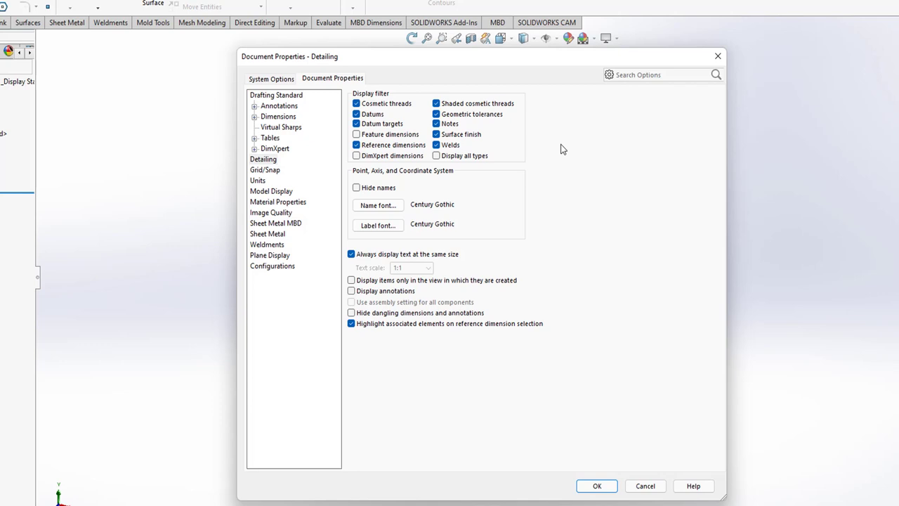
click(436, 104)
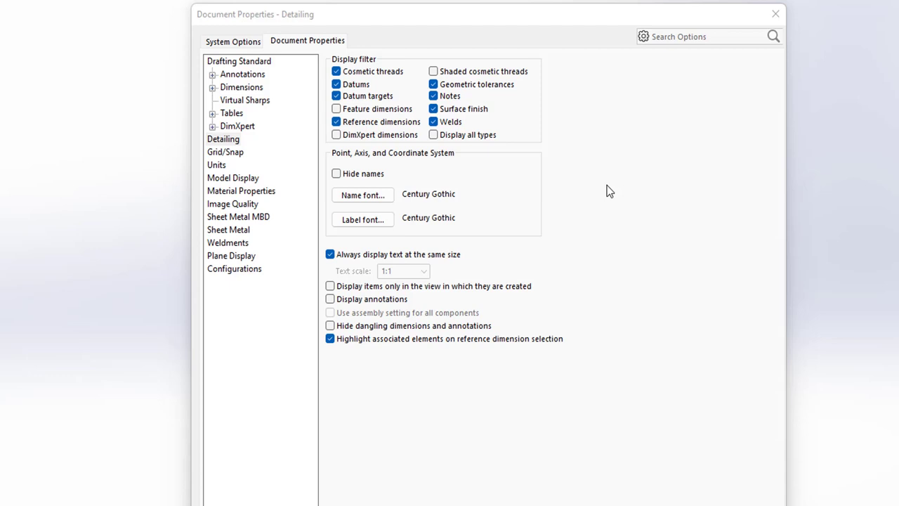
Show System Options File Locations, listing the Document Templates folders
click(236, 43)
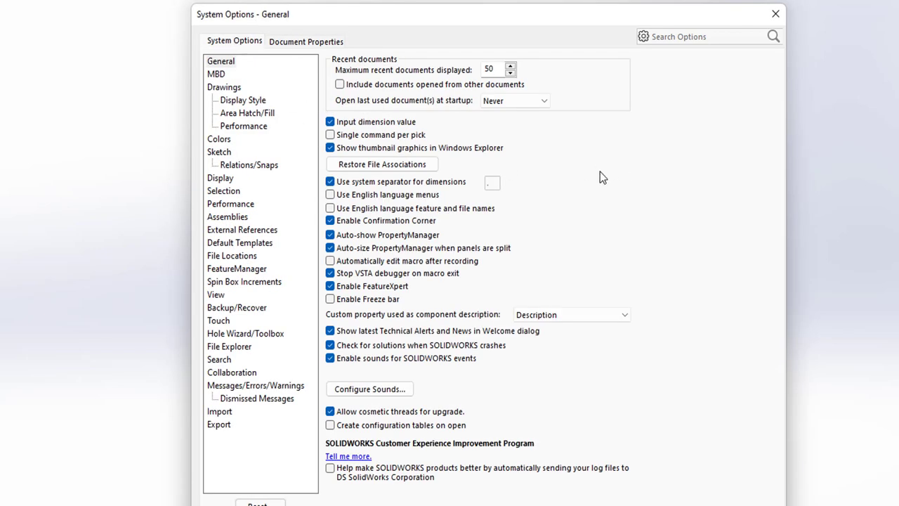
click(219, 61)
click(231, 256)
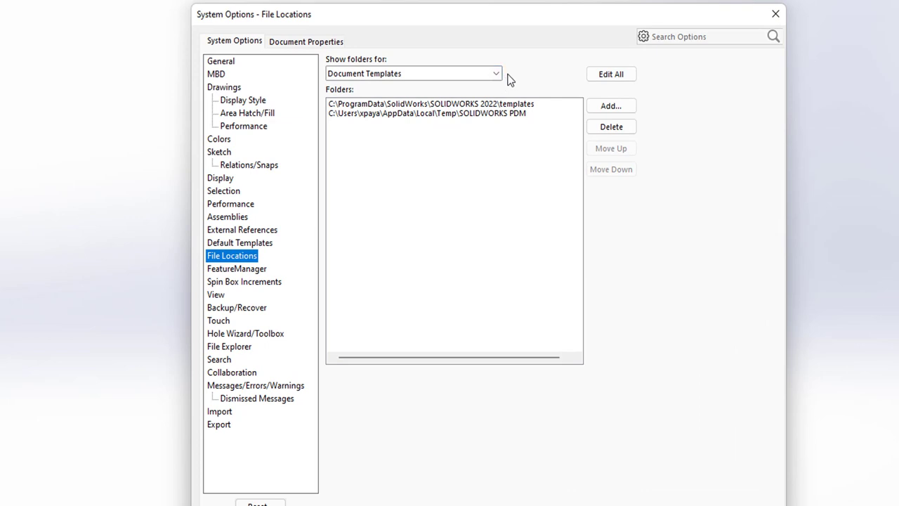
Set Show folders for to Sheet Formats, after briefly viewing Weldment Profiles
key(Tab)
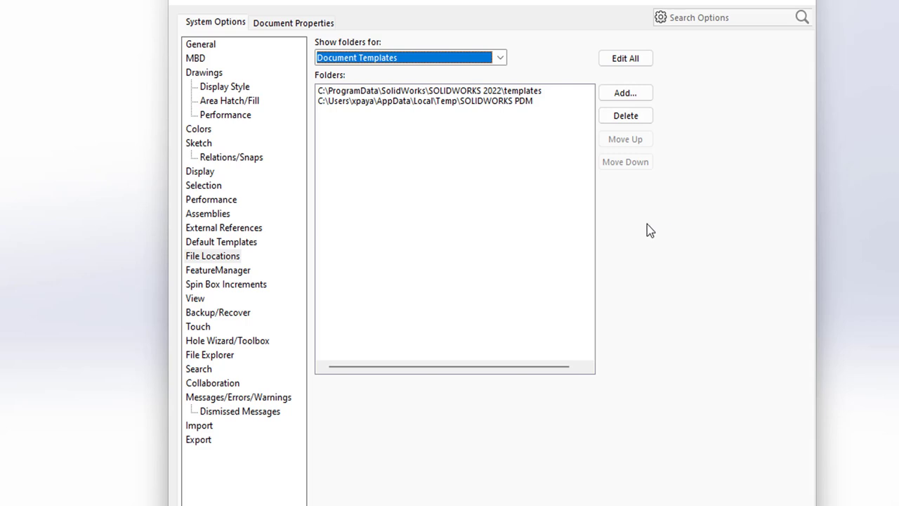
click(503, 58)
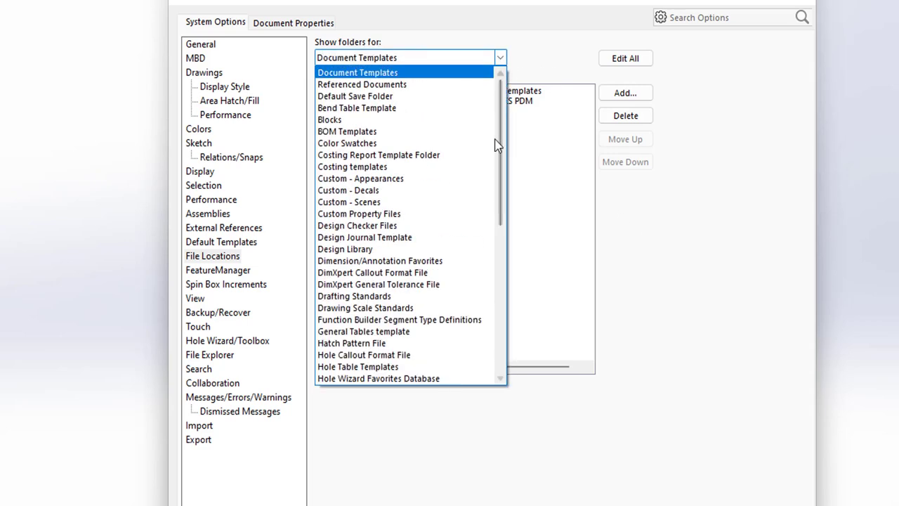
drag(503, 169, 487, 312)
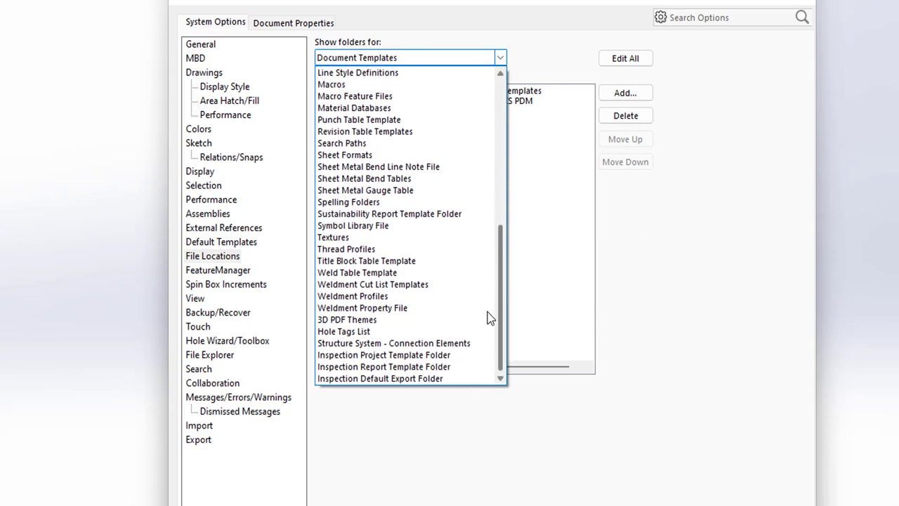
click(355, 297)
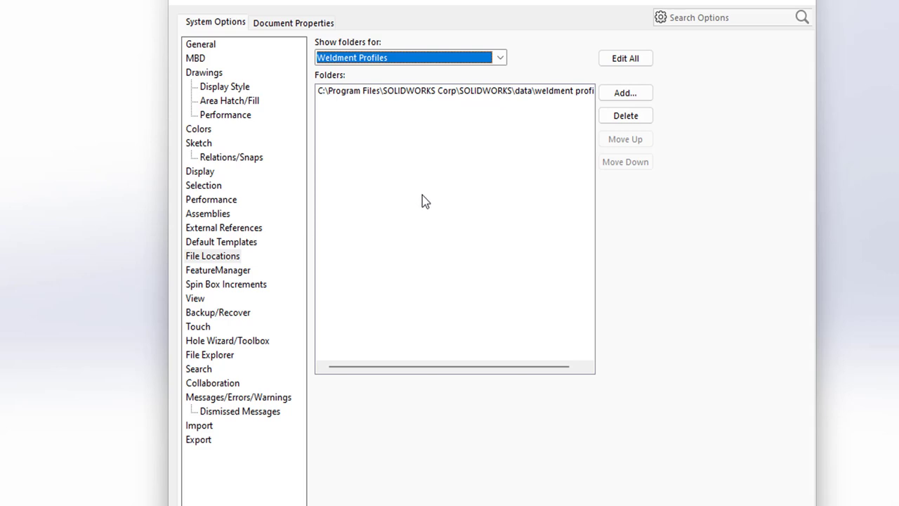
click(501, 58)
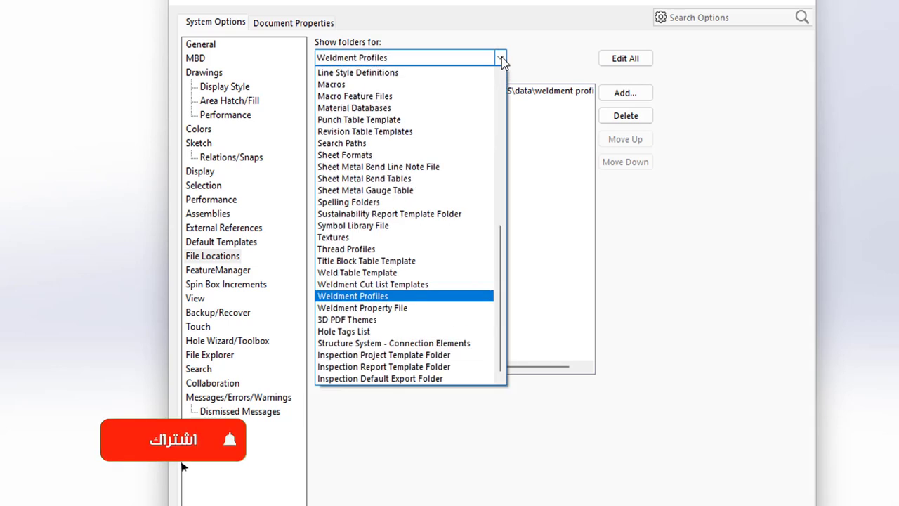
click(502, 59)
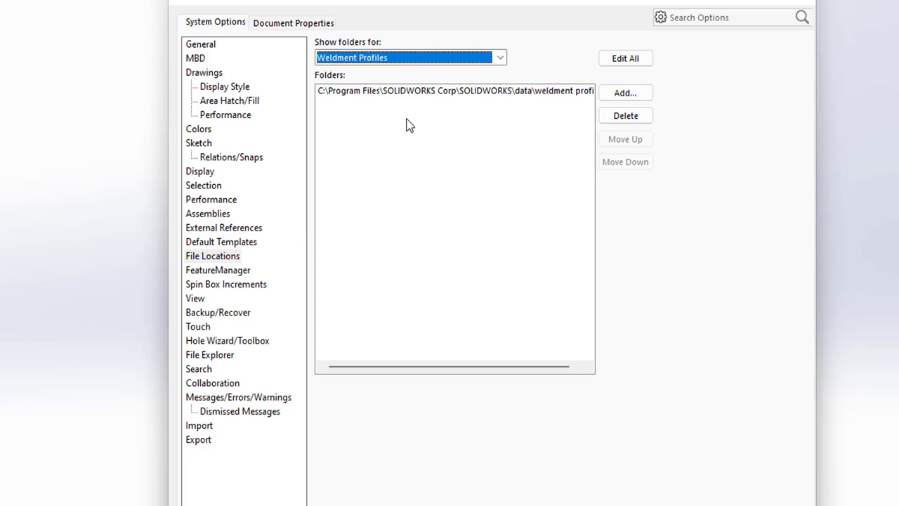
click(503, 57)
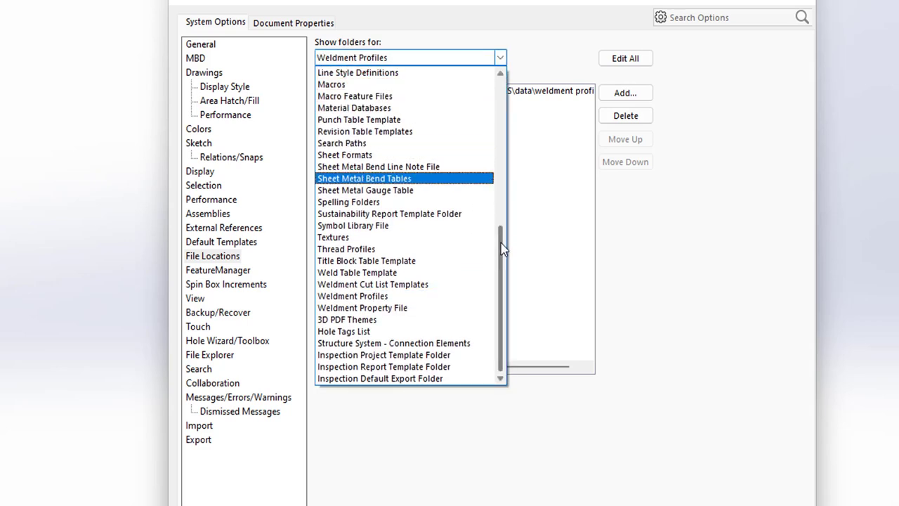
drag(506, 236, 502, 205)
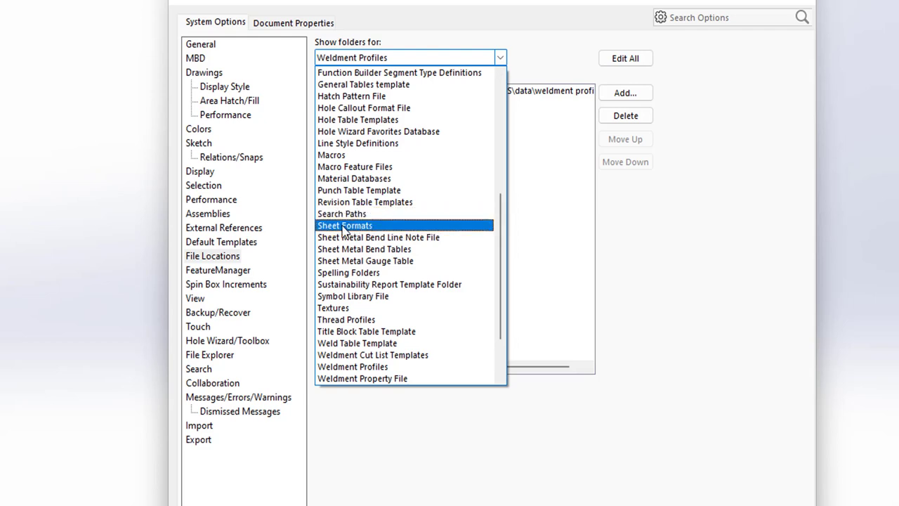
click(344, 225)
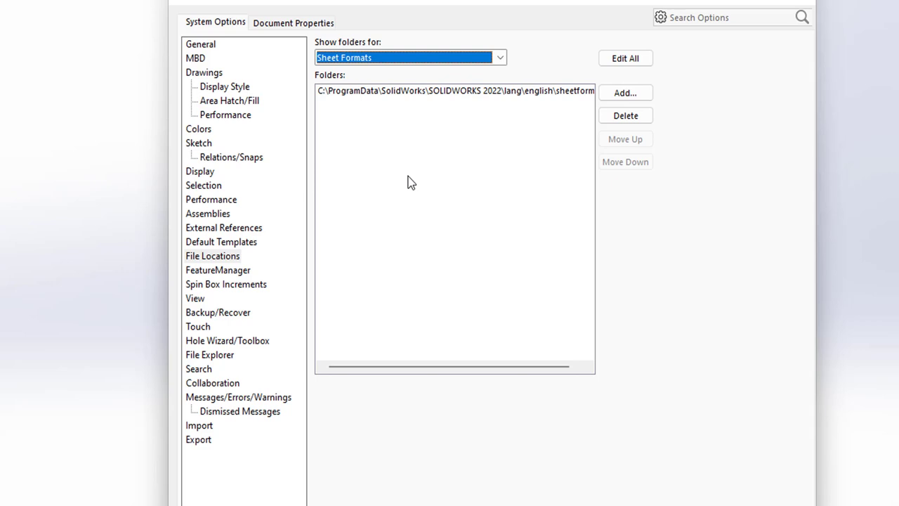
Add a new 'sheet formats' folder in Documents as a Sheet Formats location
click(625, 93)
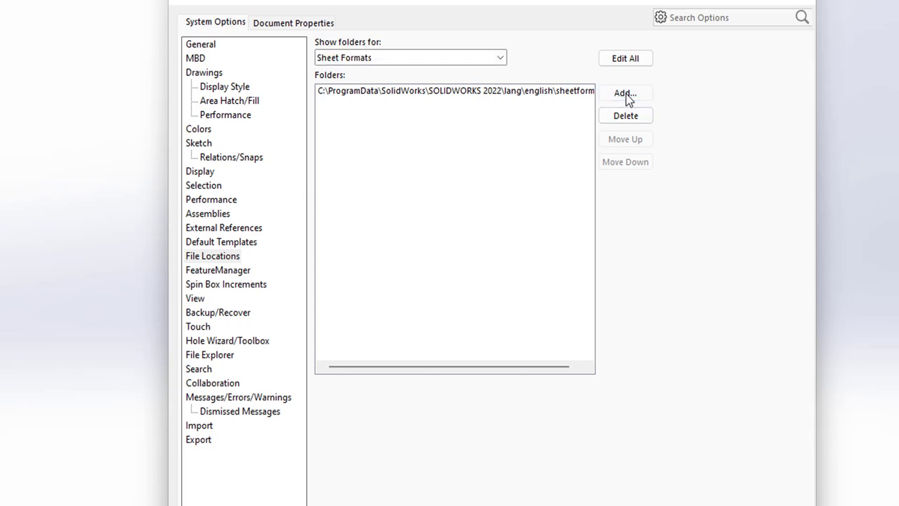
drag(650, 106, 501, 90)
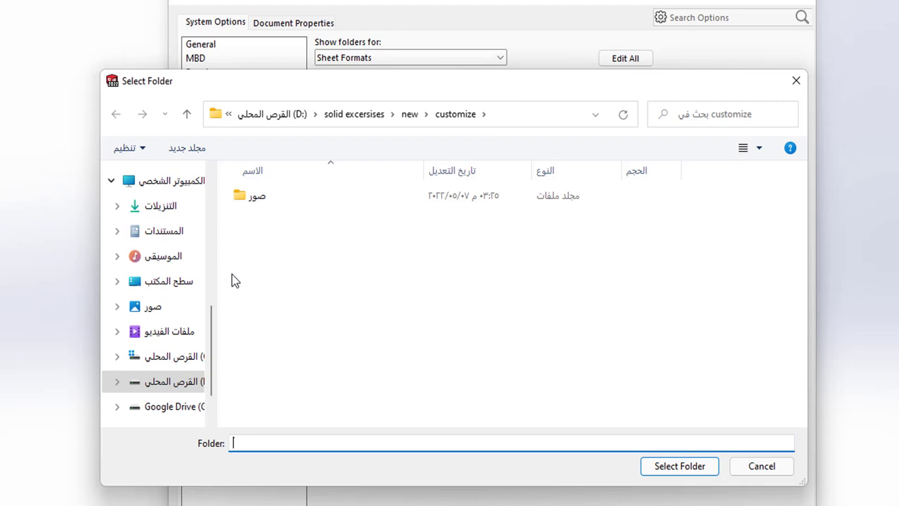
click(151, 231)
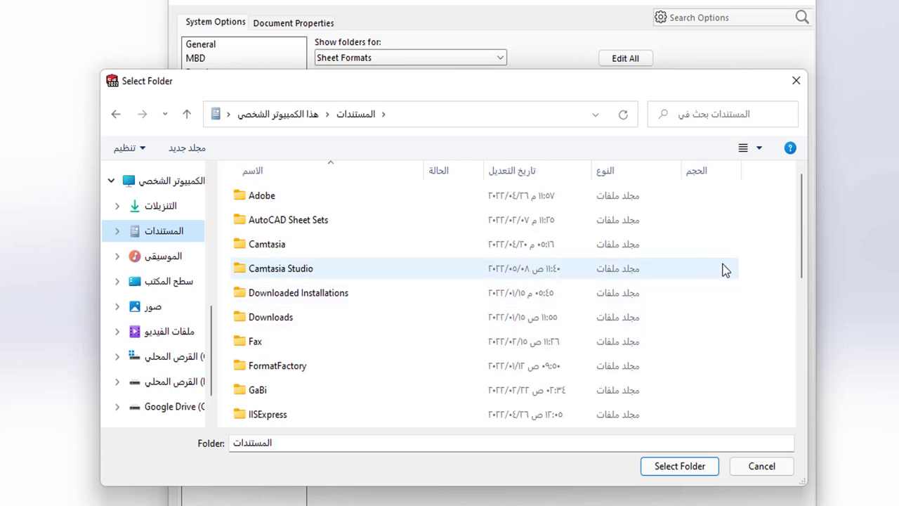
right_click(754, 240)
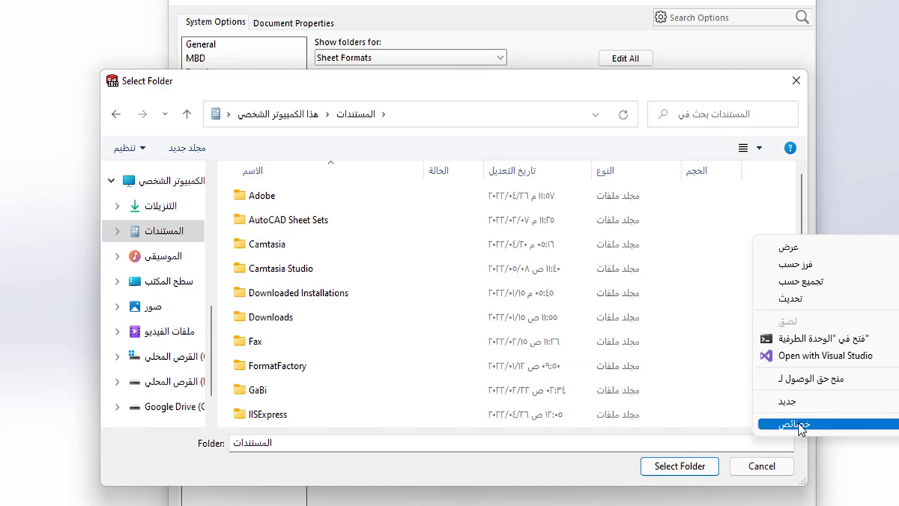
mouse_move(787, 401)
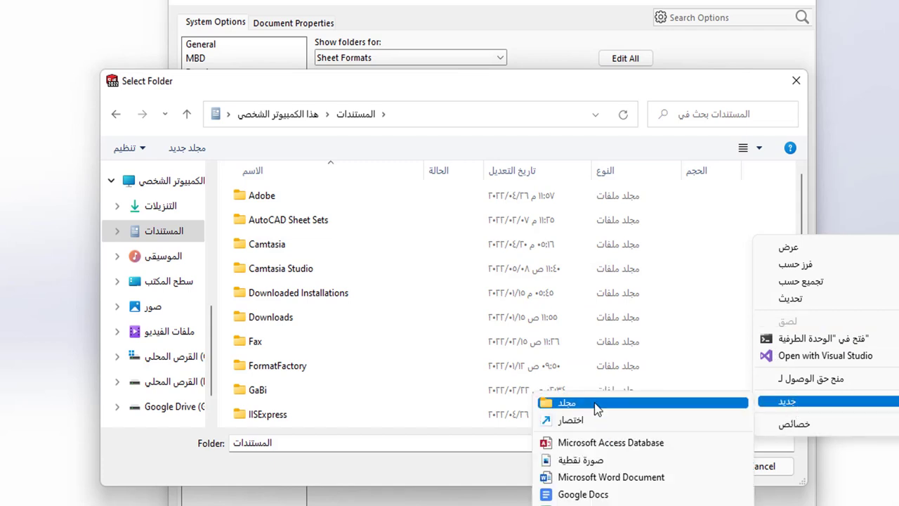
click(597, 402)
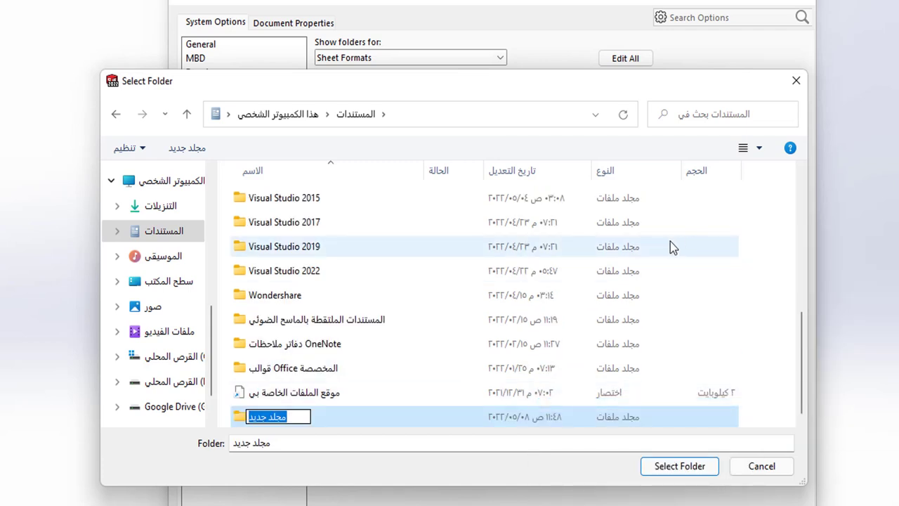
text(sh)
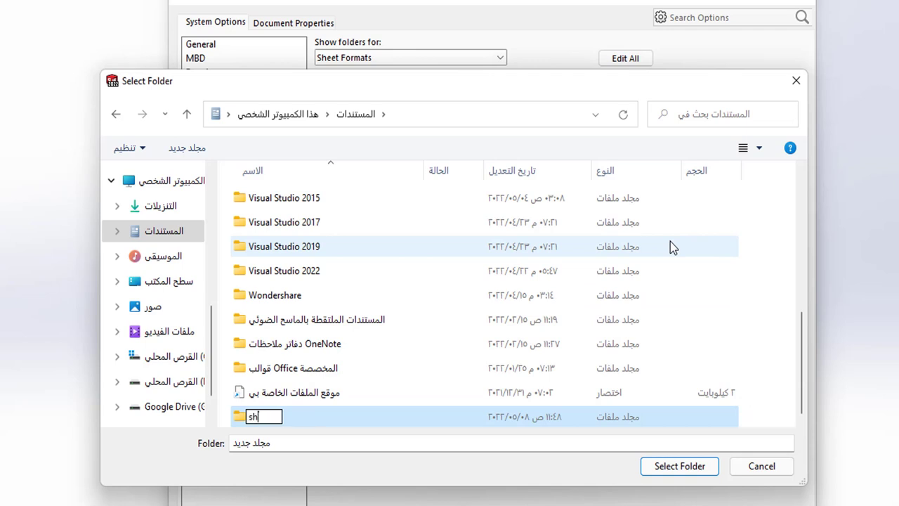
text(eet )
text(fo)
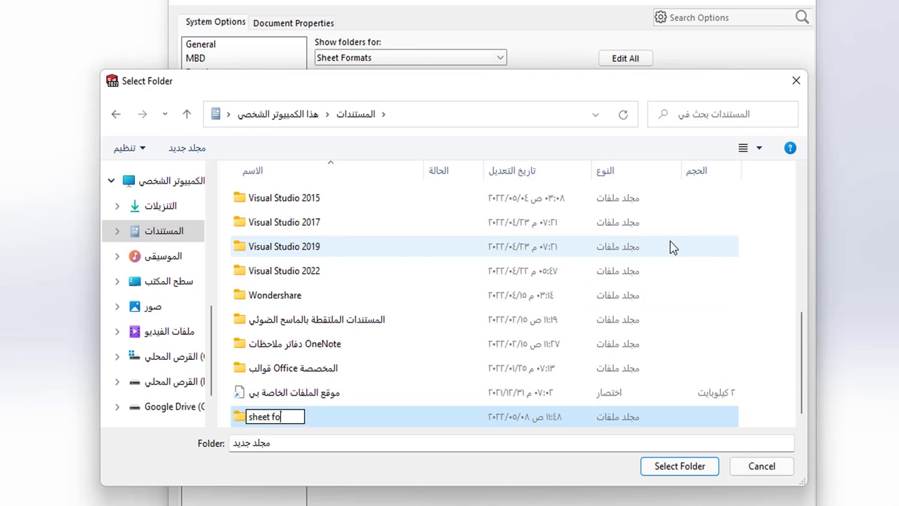
text(rmat)
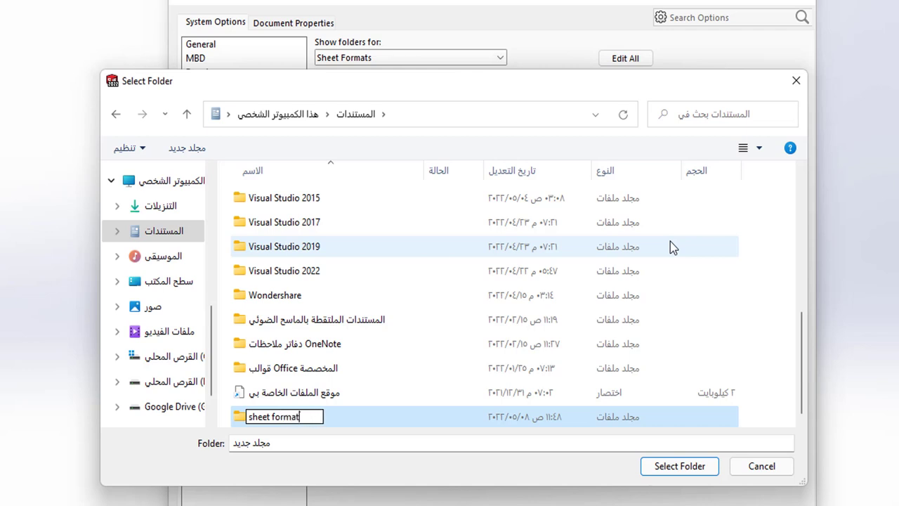
text(s)
key(Return)
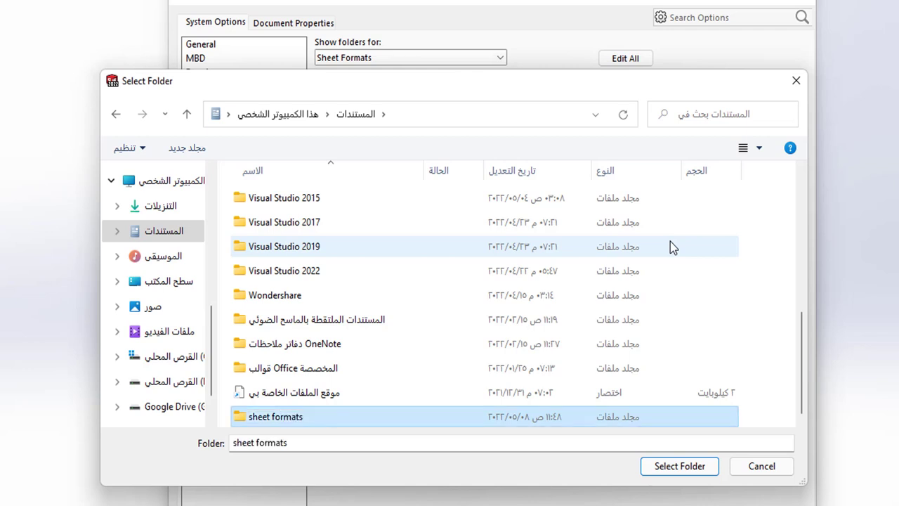
click(676, 467)
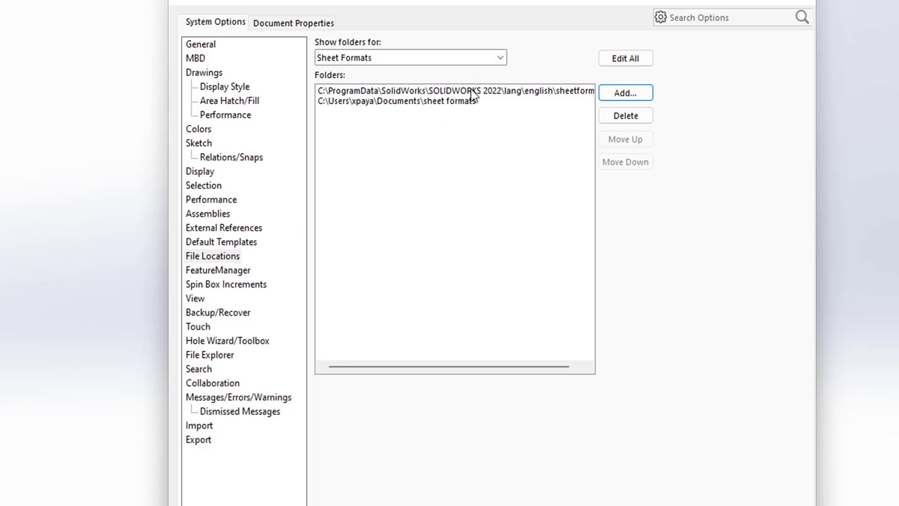
Keep the Documents sheet formats path first in File Locations, then bring up the Reset prompt
click(421, 104)
click(625, 139)
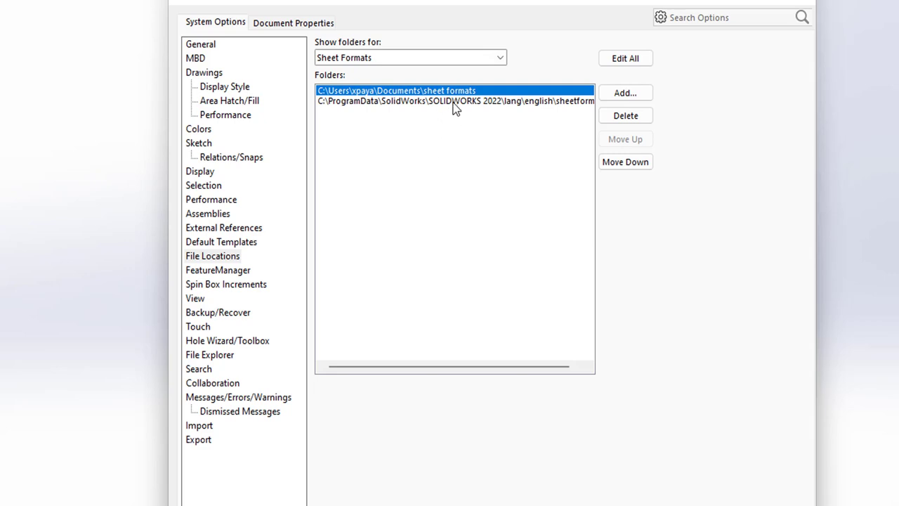
click(624, 161)
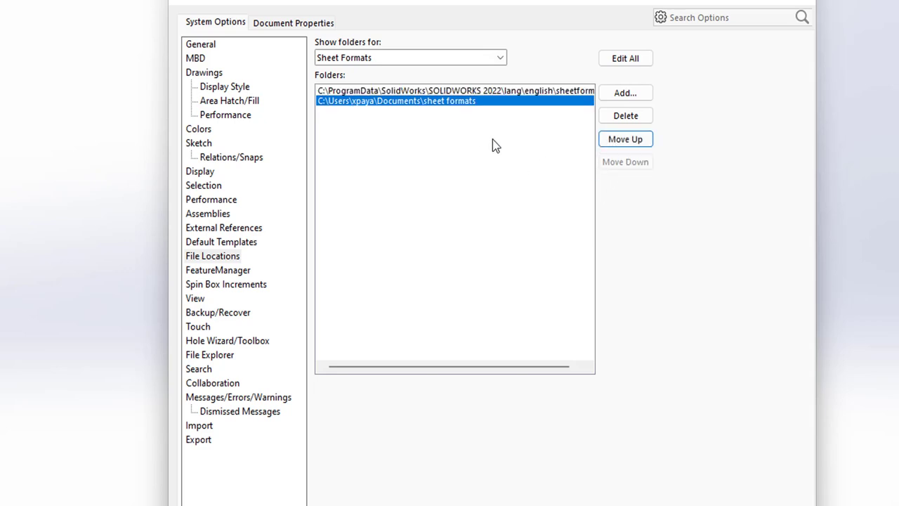
click(623, 143)
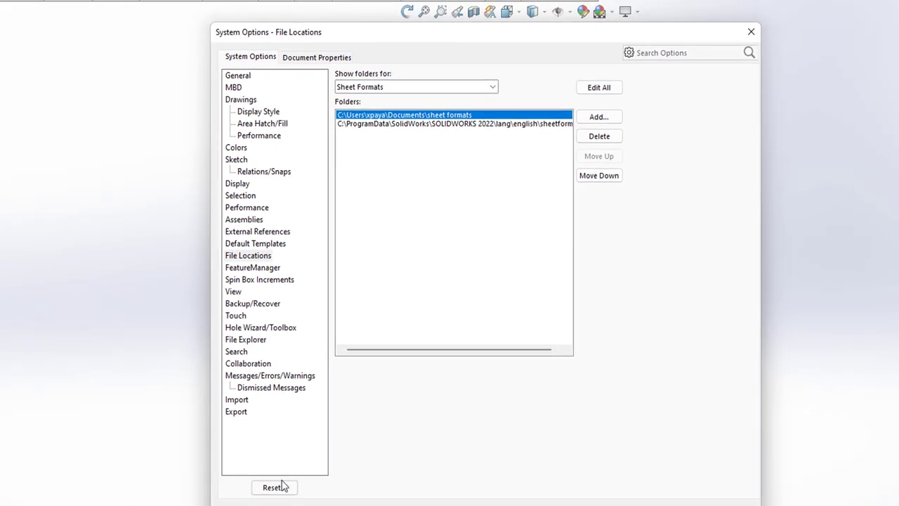
click(281, 483)
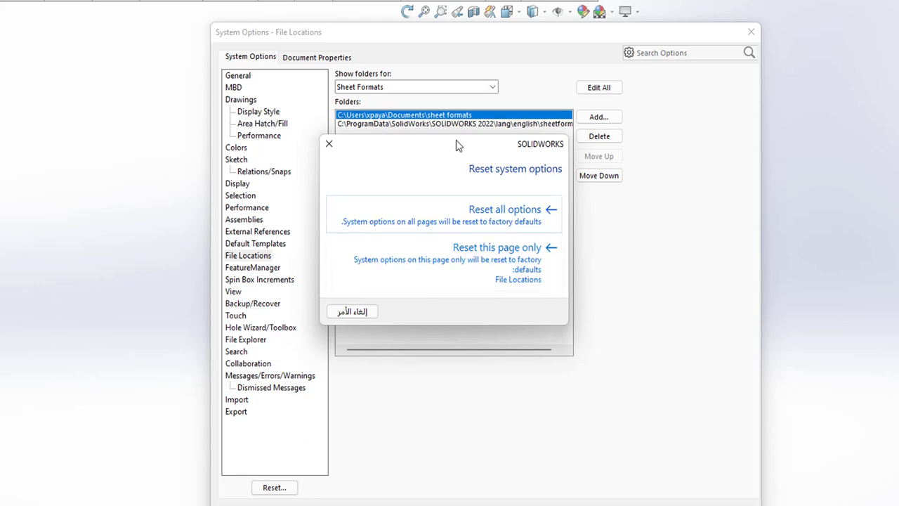
Reset only the File Locations page to defaults, accept System Options, and reopen Options
click(495, 288)
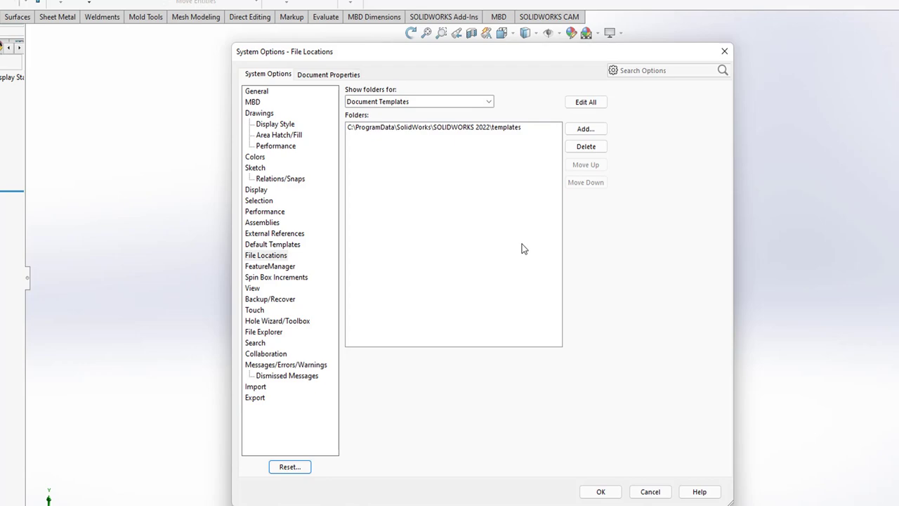
click(604, 493)
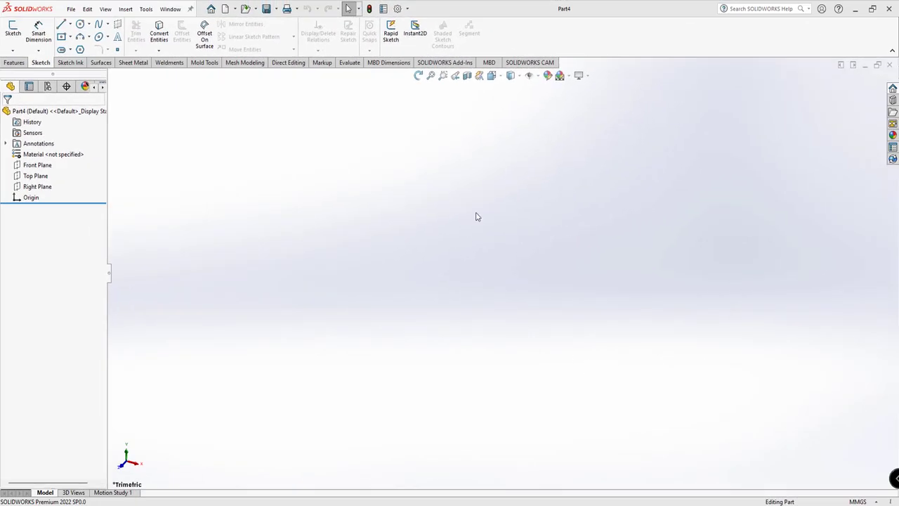
click(398, 8)
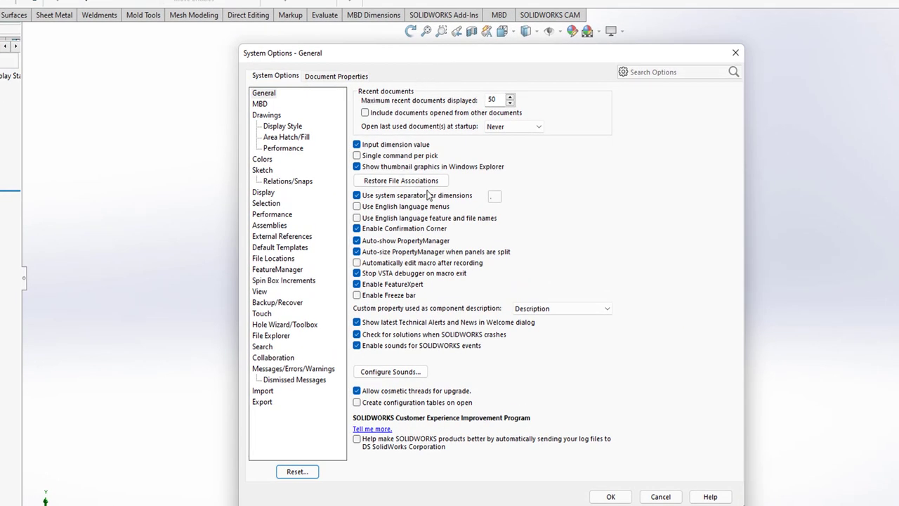
In Part4's Document Properties > Dimensions, enable dual dimensions display and set primary precision to .123
click(337, 78)
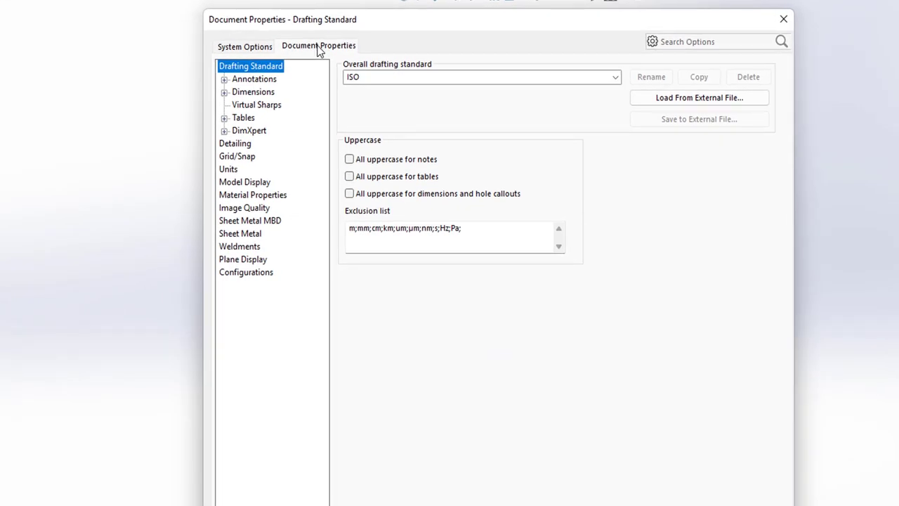
click(252, 95)
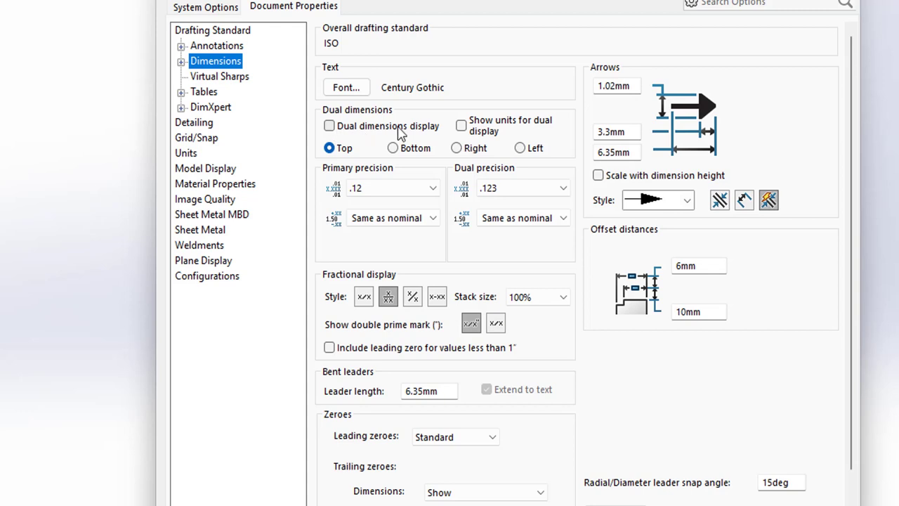
click(329, 126)
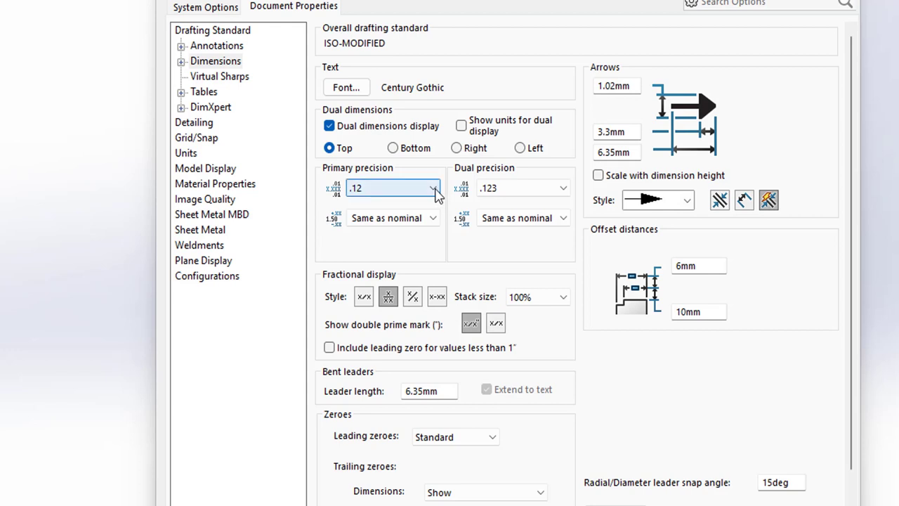
click(432, 188)
click(434, 184)
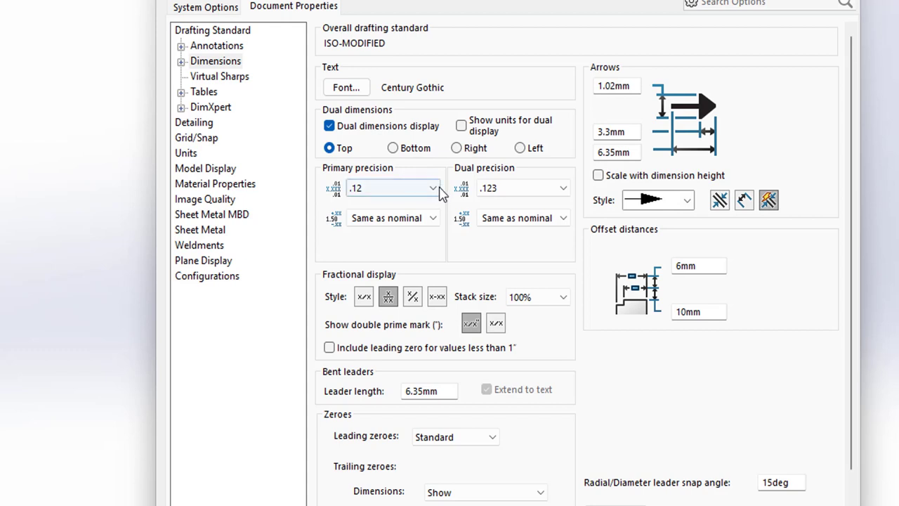
click(437, 189)
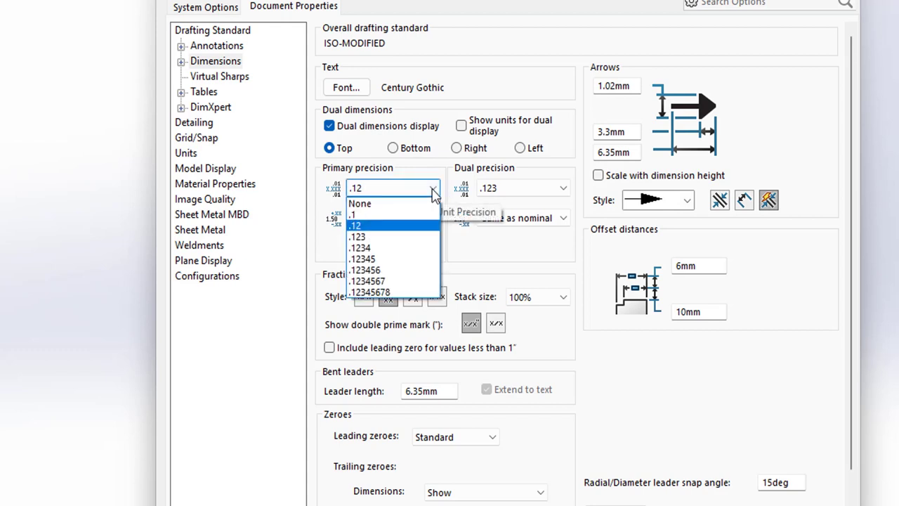
click(370, 239)
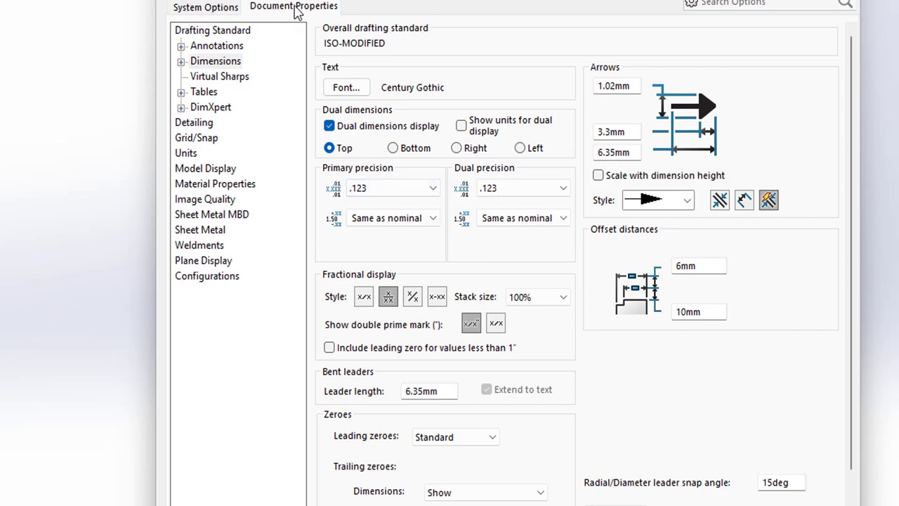
Set the Annotations > Balloons single balloon style to Triangle
click(182, 46)
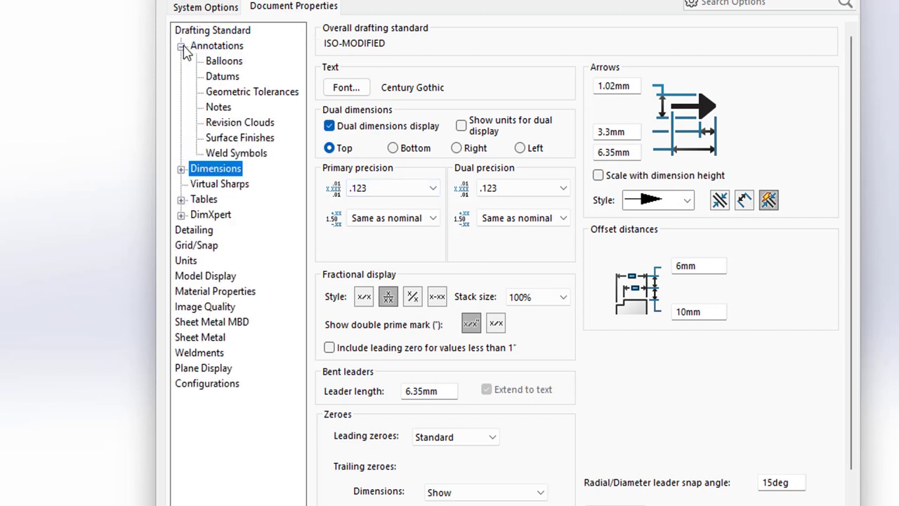
click(224, 63)
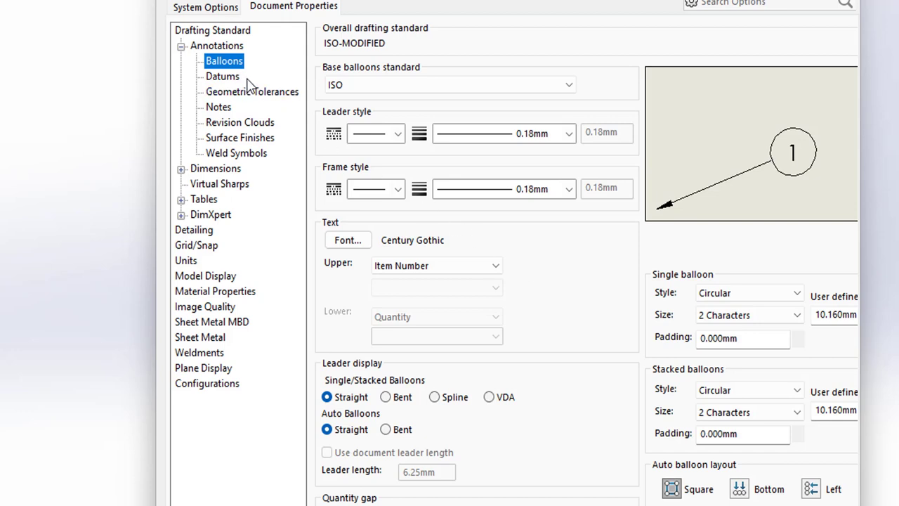
click(224, 62)
click(809, 184)
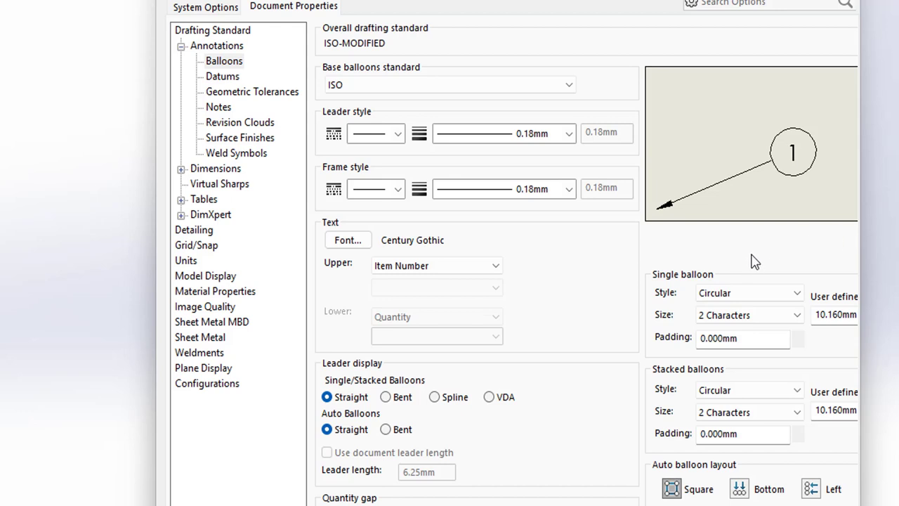
click(798, 298)
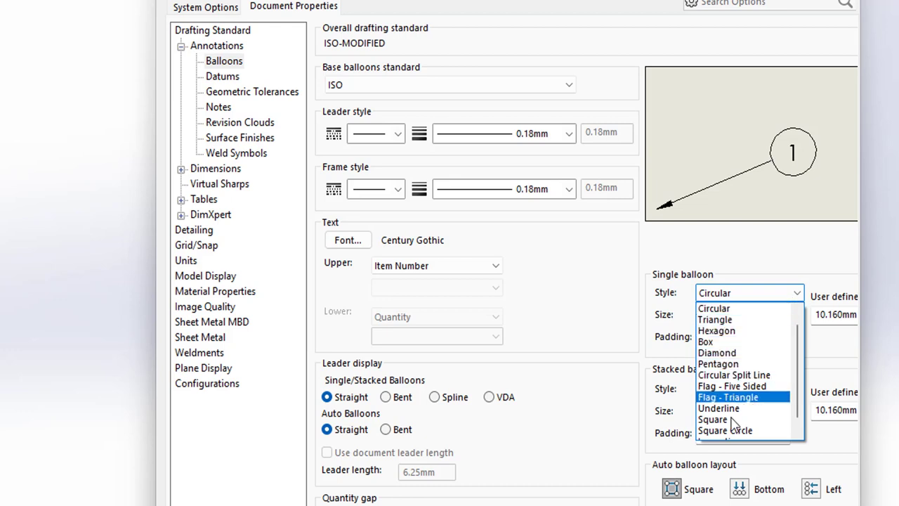
scroll(734, 420, down, 1)
scroll(755, 330, up, 1)
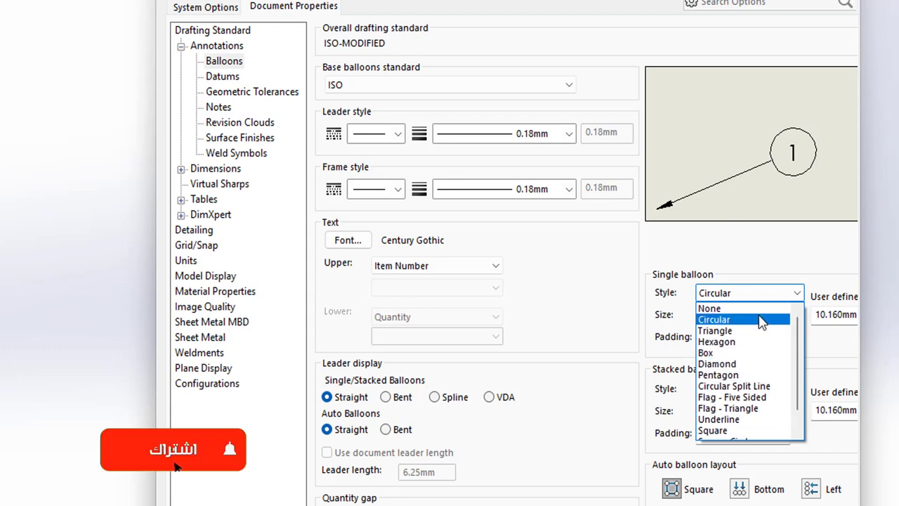
click(727, 332)
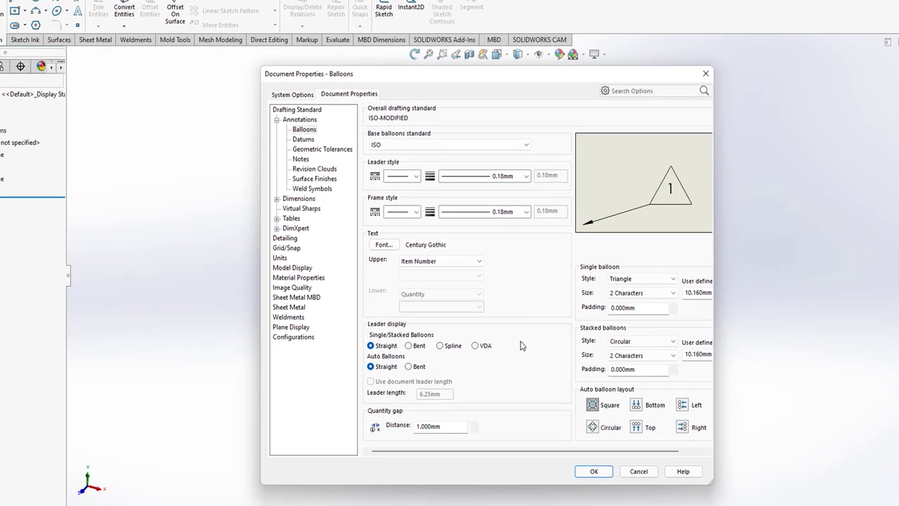
Accept the Document Properties changes and right-click Material <not specified> in the FeatureManager tree
click(594, 474)
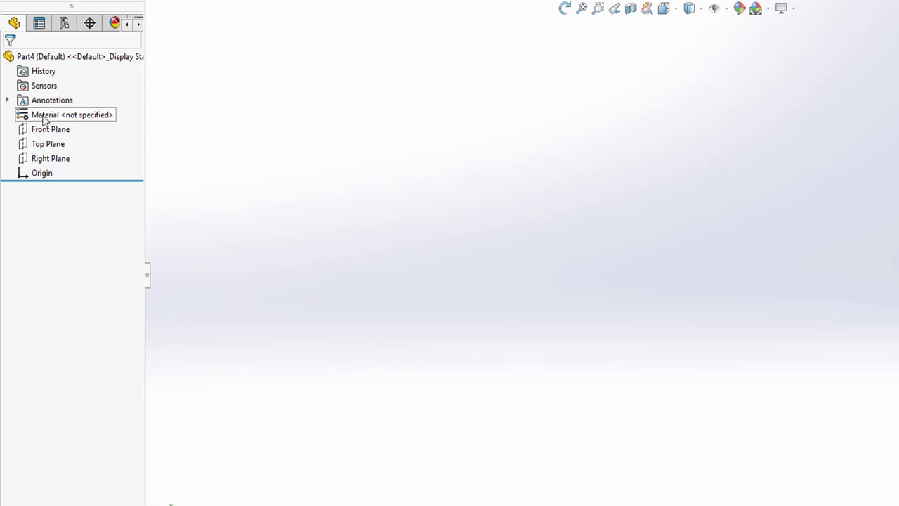
right_click(107, 117)
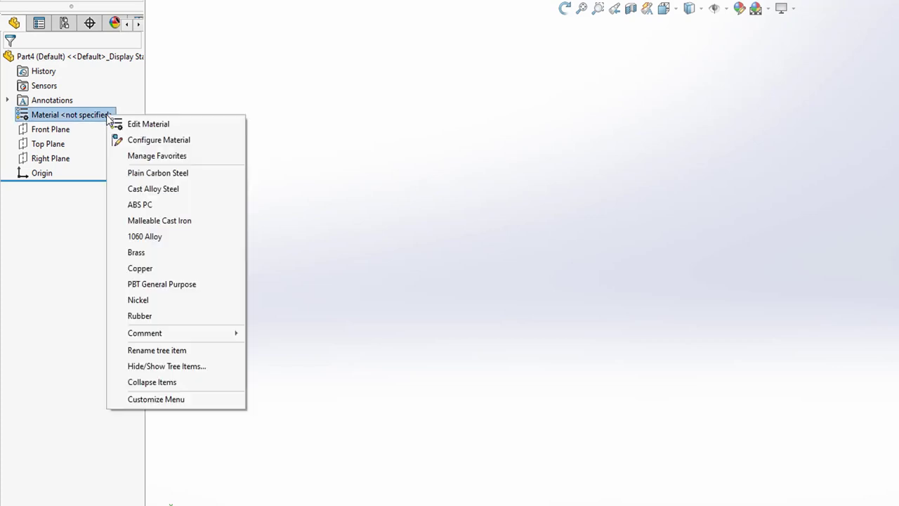
Pick Cast Stainless Steel (7700 kg/m^3) from the Steel list in Edit Material and apply it
click(150, 124)
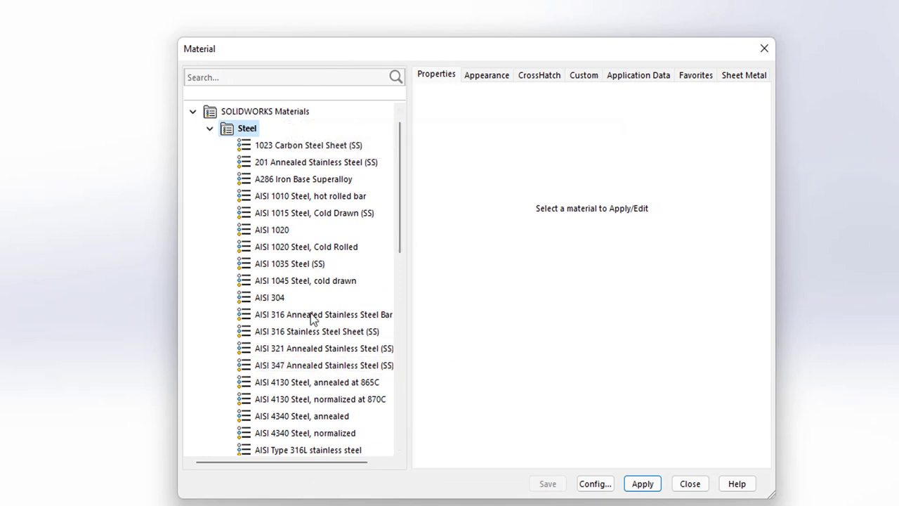
mouse_move(311, 316)
mouse_down()
mouse_move(386, 353)
mouse_move(464, 197)
mouse_up()
scroll(310, 242, down, 1)
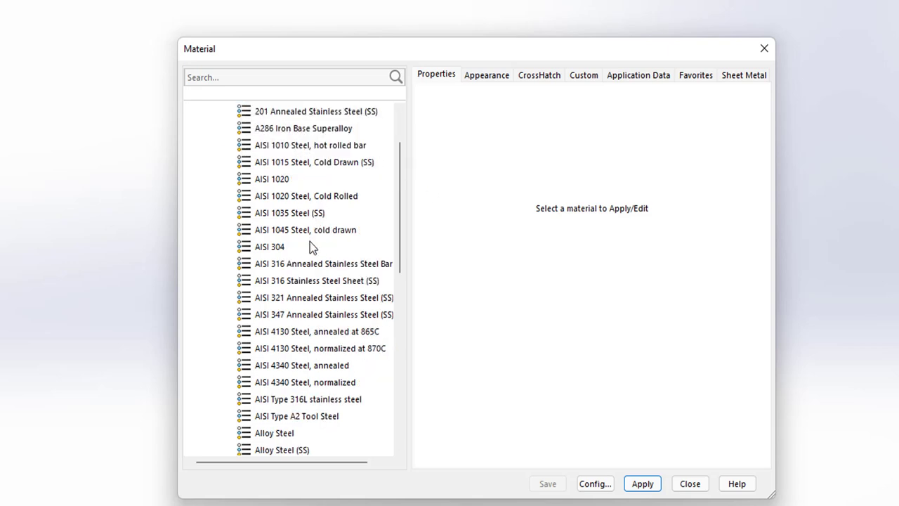
scroll(310, 243, down, 1)
scroll(309, 246, down, 1)
scroll(312, 267, down, 1)
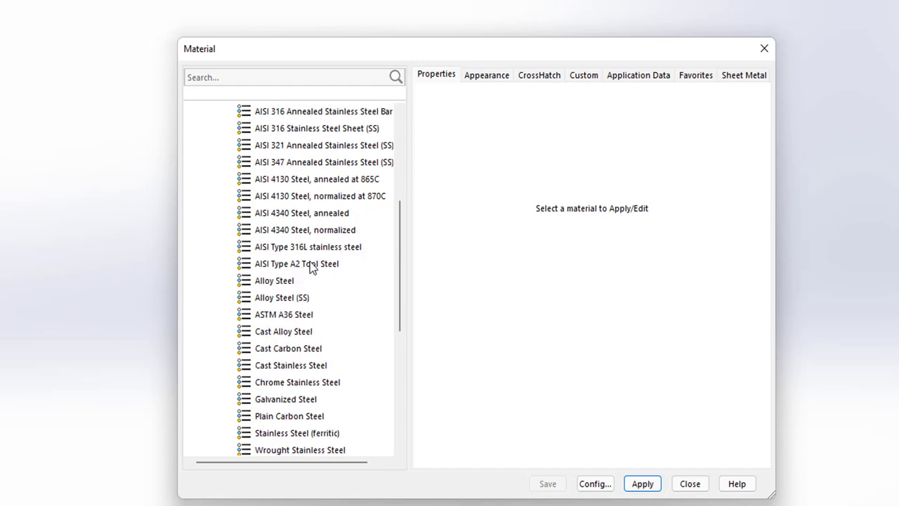
scroll(311, 267, down, 1)
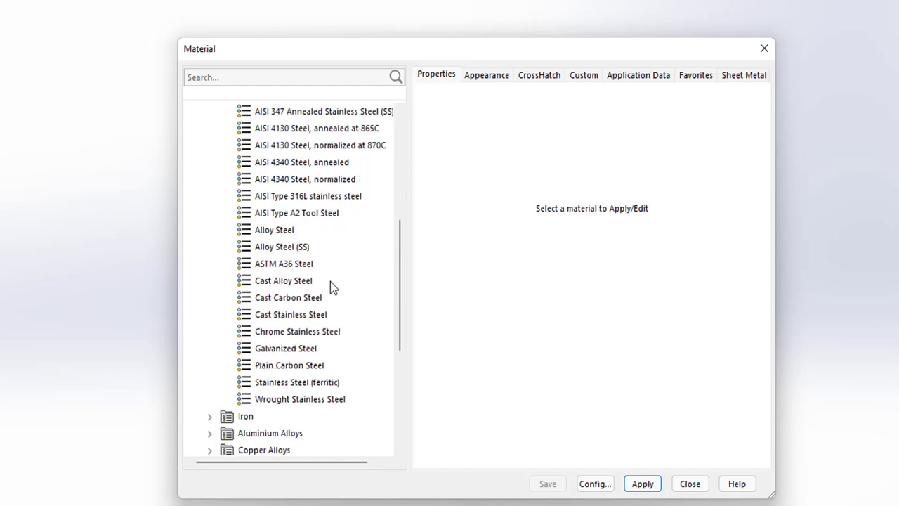
mouse_move(290, 366)
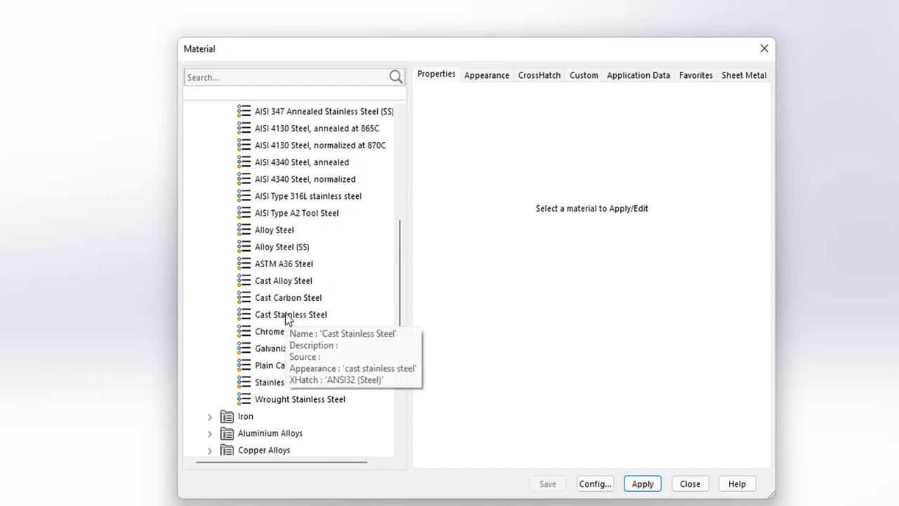
click(288, 318)
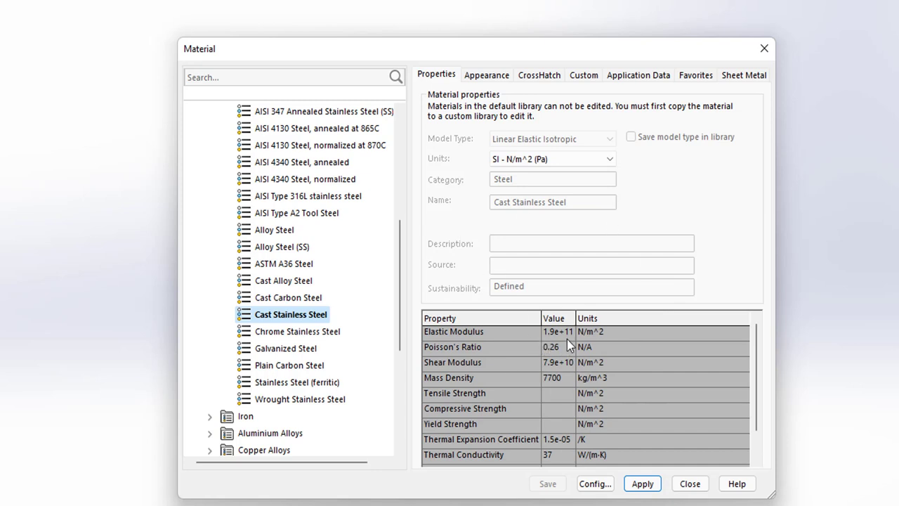
click(642, 483)
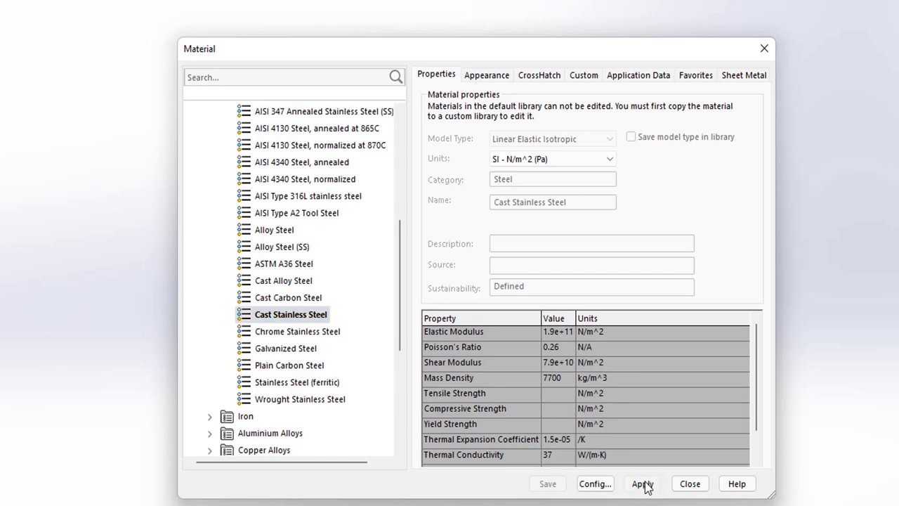
Close the Material dialog, leaving Cast Stainless Steel assigned to Part4
click(688, 483)
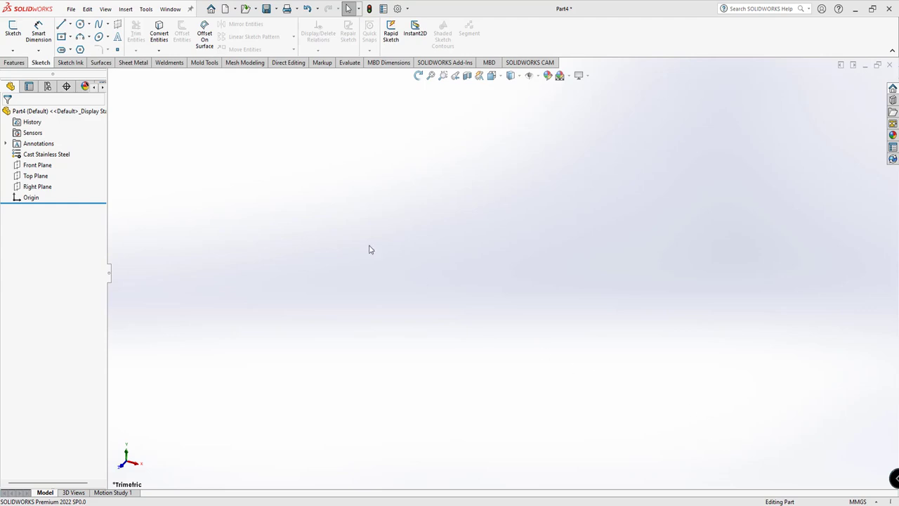
In File Properties > Custom, add a CompanyName text property with value 'solid works'
click(71, 9)
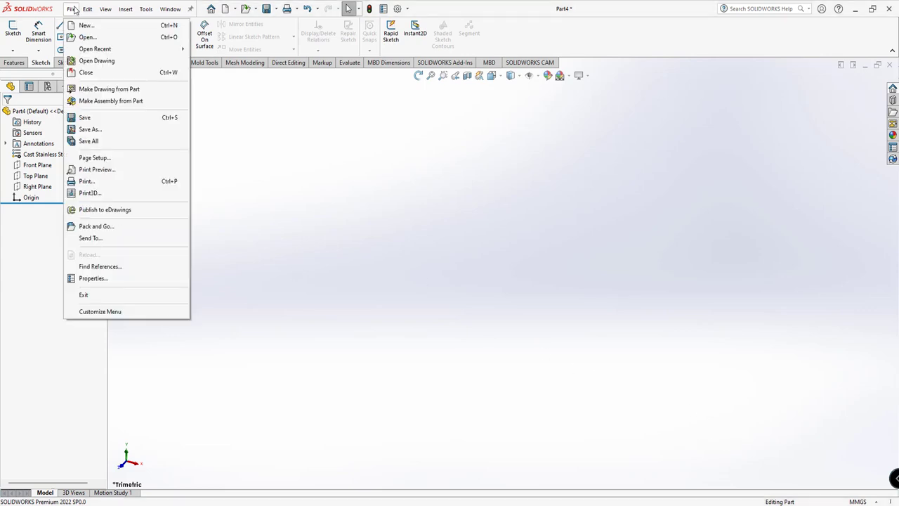
click(91, 278)
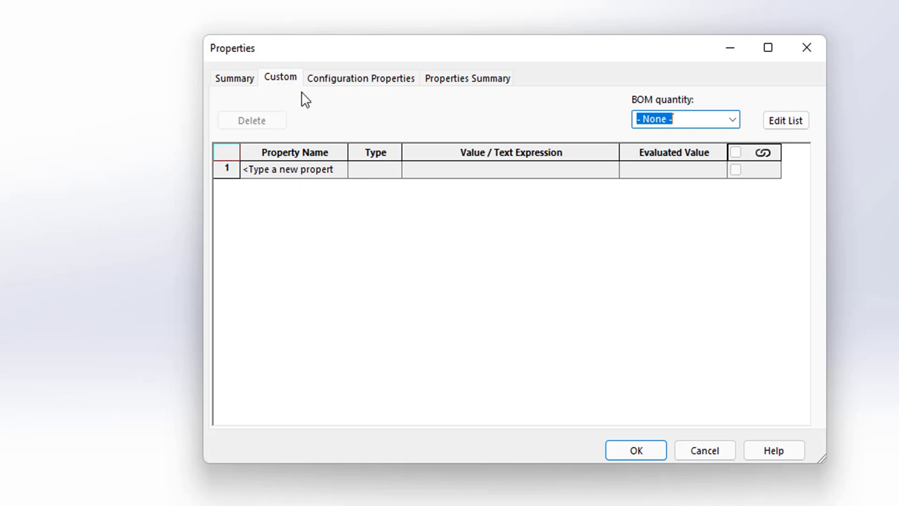
click(281, 83)
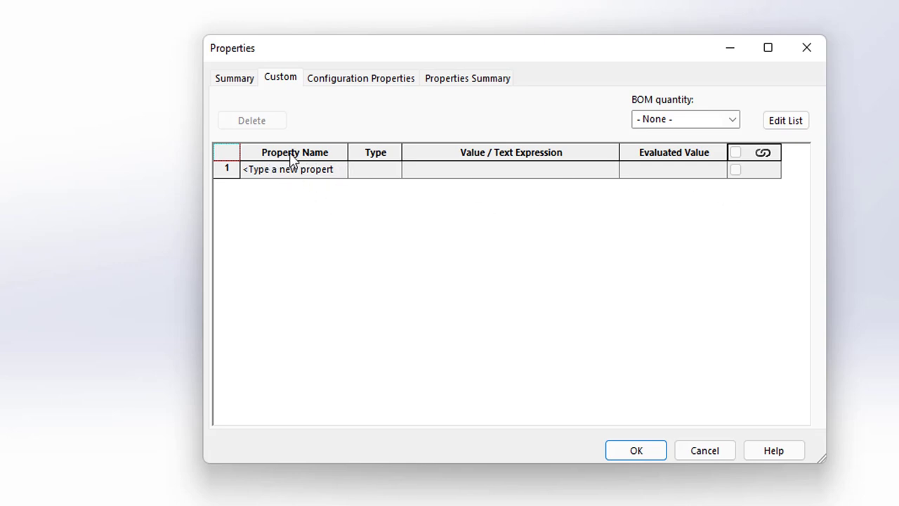
click(341, 174)
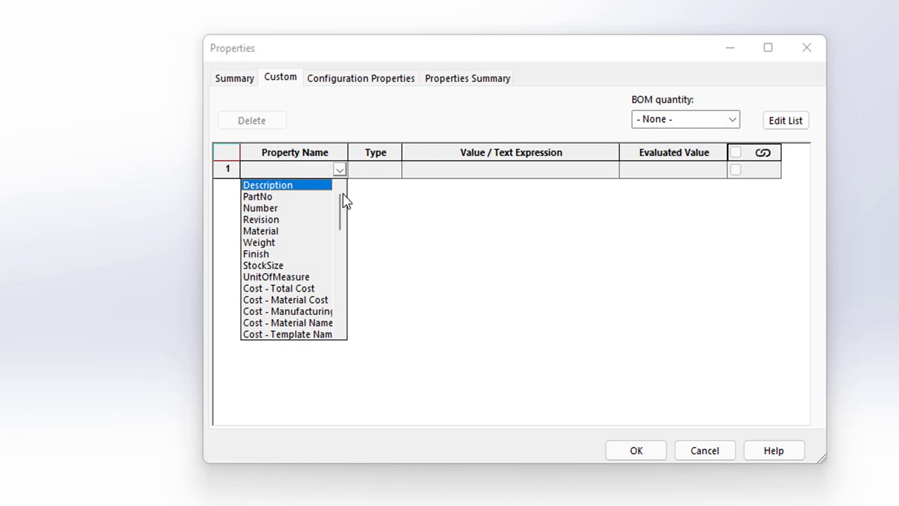
drag(340, 203, 341, 278)
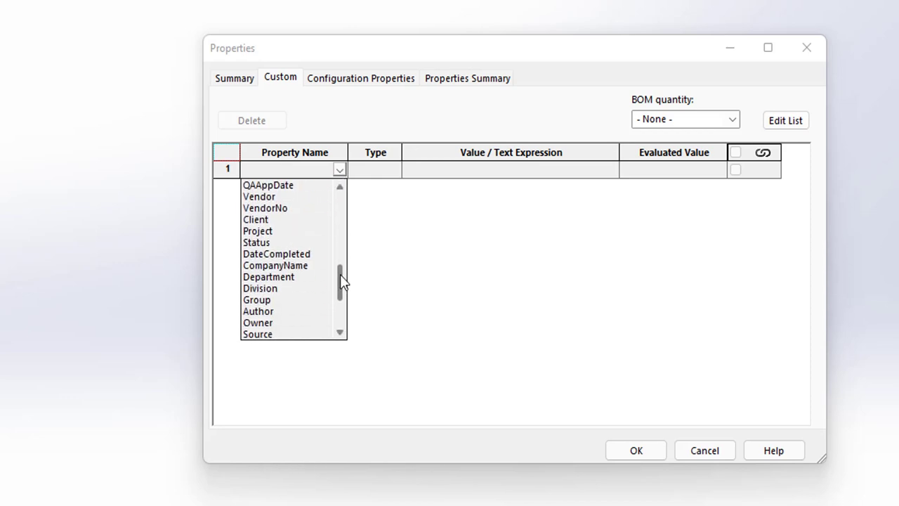
click(275, 265)
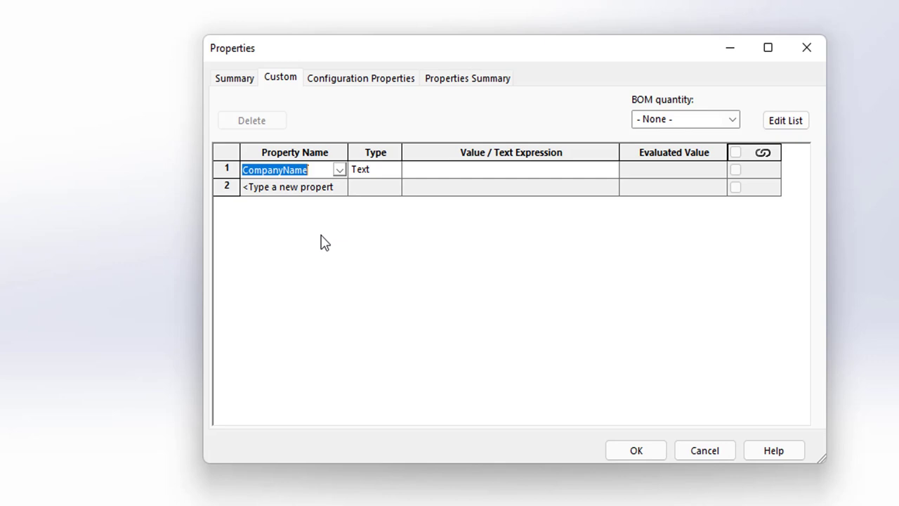
click(458, 174)
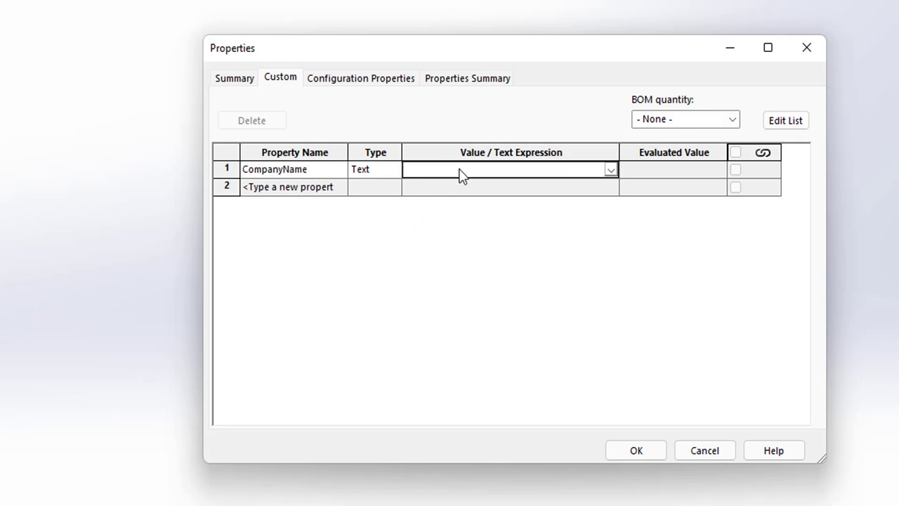
click(460, 173)
text(solid works)
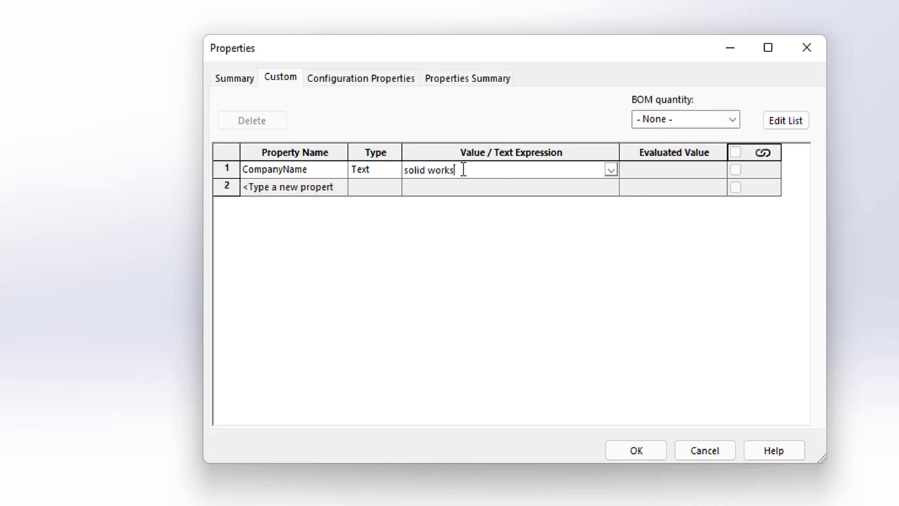
key(Return)
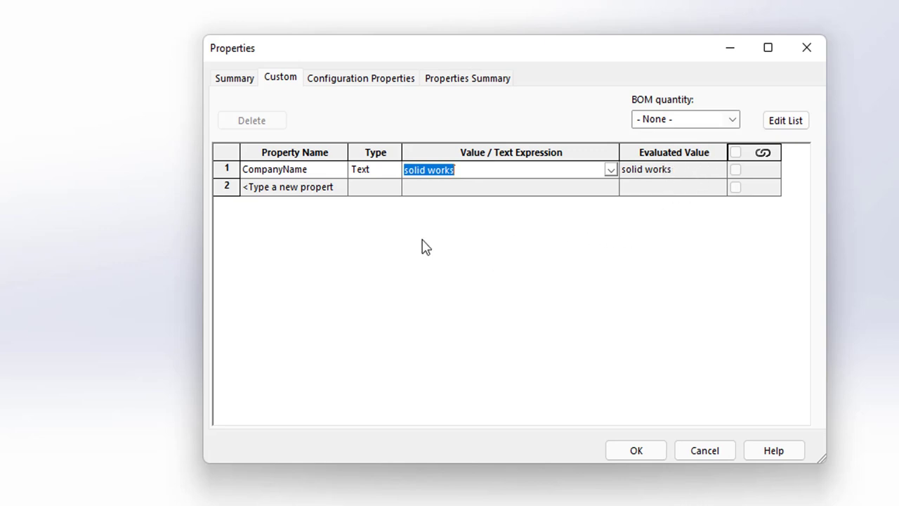
drag(462, 48, 427, 48)
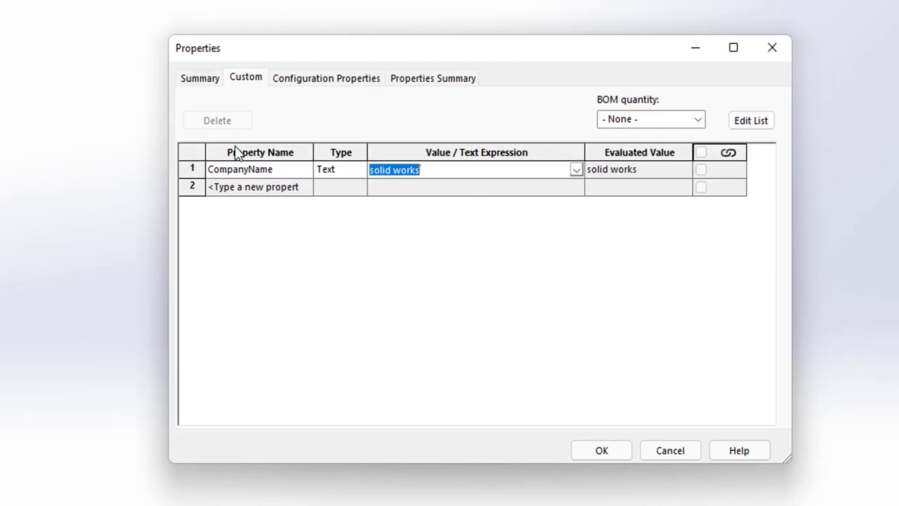
Add PartNo as the second custom property with '-' as its value
click(306, 188)
click(305, 189)
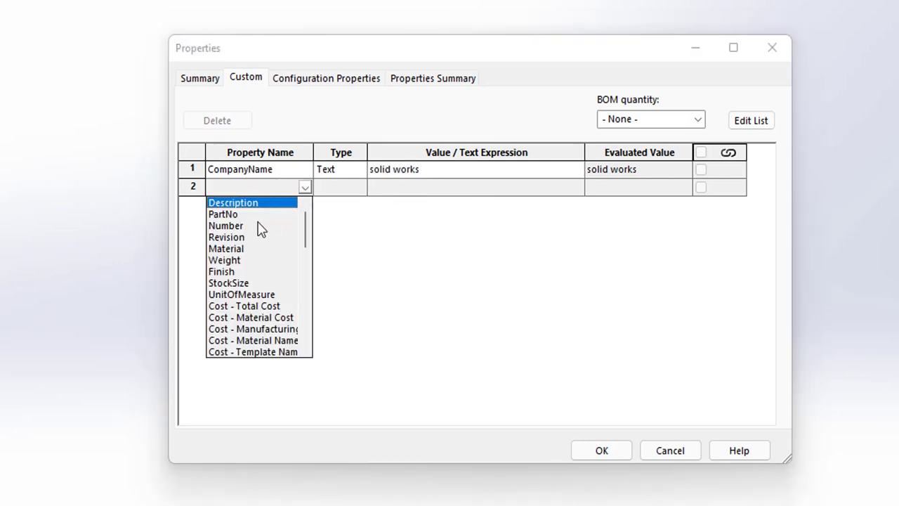
click(218, 215)
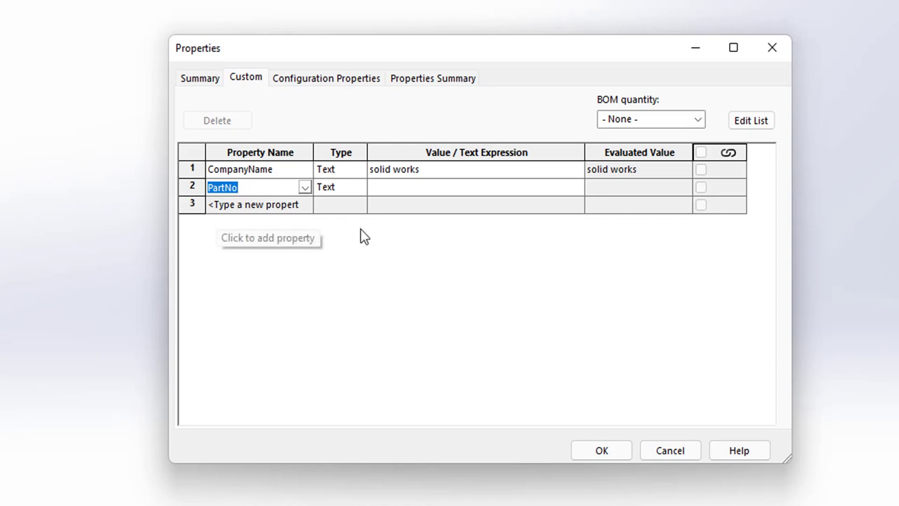
click(429, 188)
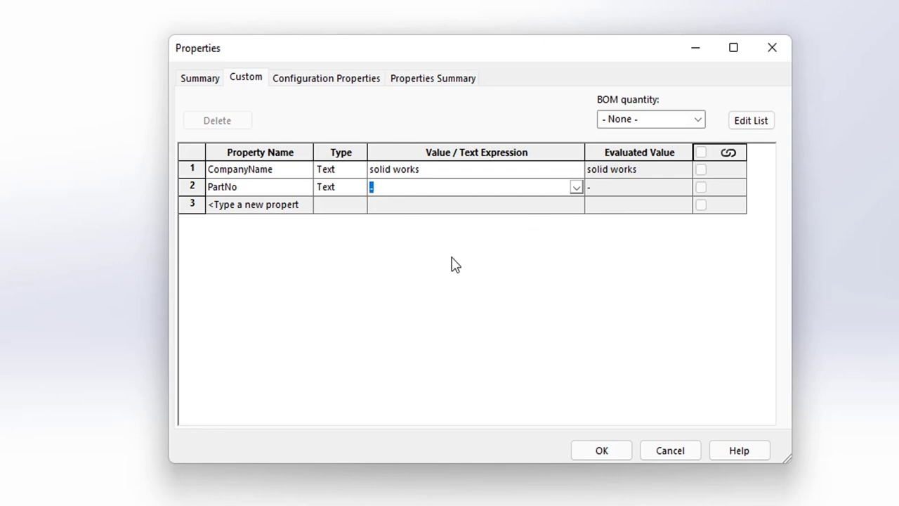
click(307, 209)
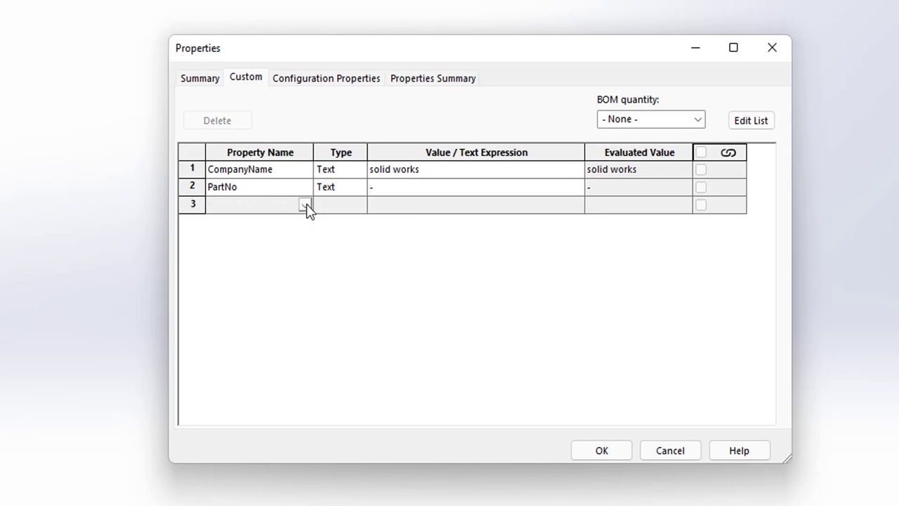
click(306, 207)
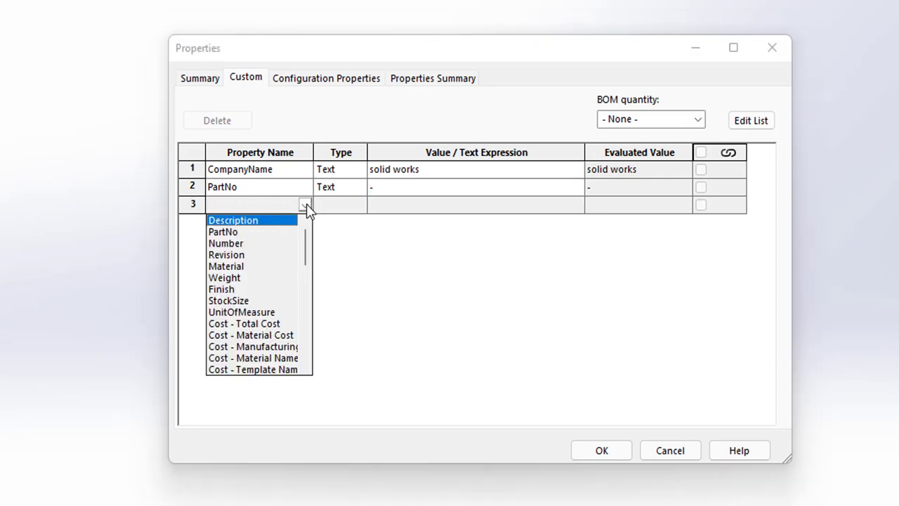
click(225, 267)
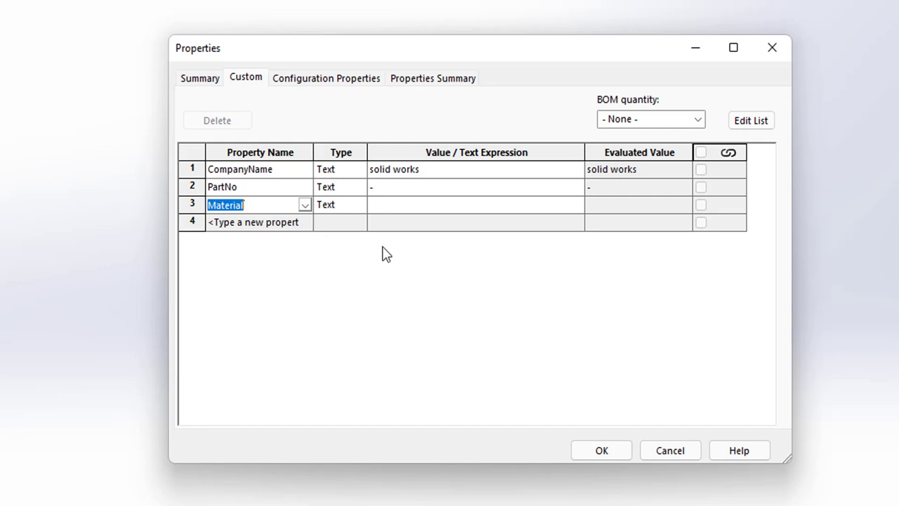
click(579, 201)
click(580, 204)
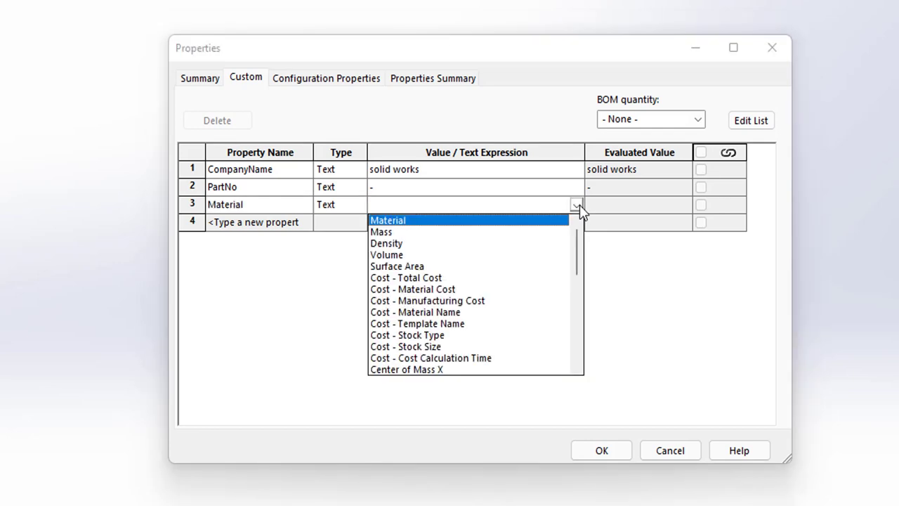
click(398, 222)
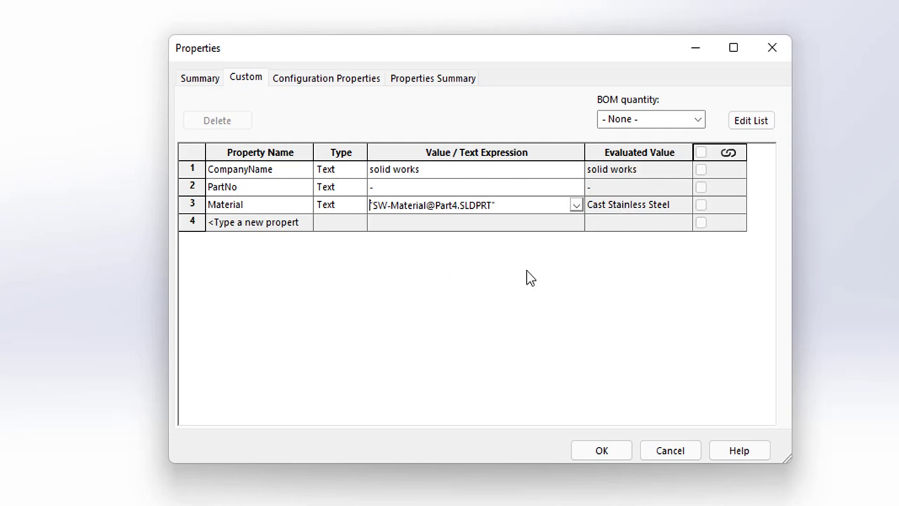
Add a custom property in row 4 named 'life cycle' with the value 'development'
click(310, 226)
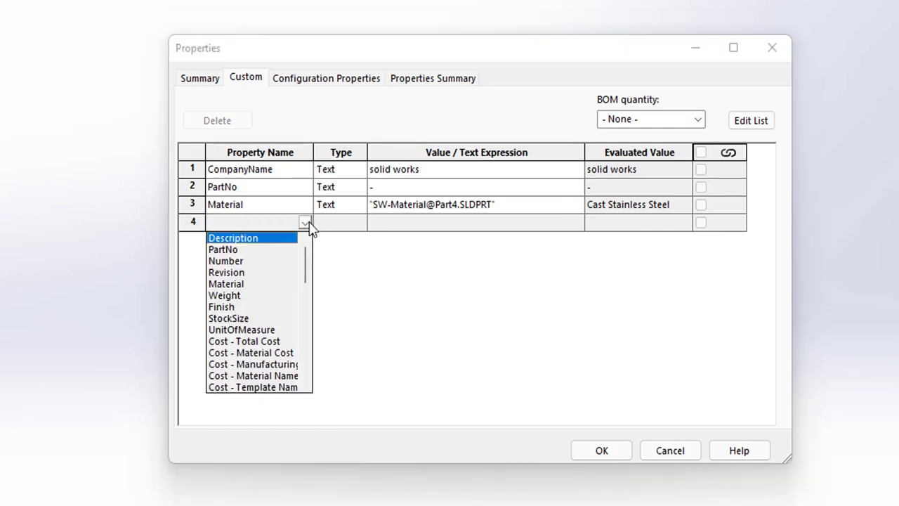
click(310, 226)
click(307, 225)
click(307, 224)
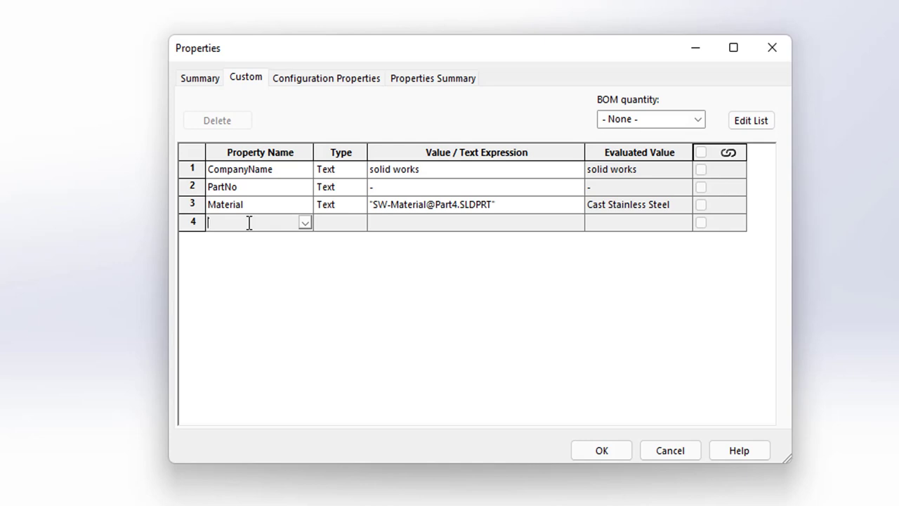
text(life cycle)
click(443, 230)
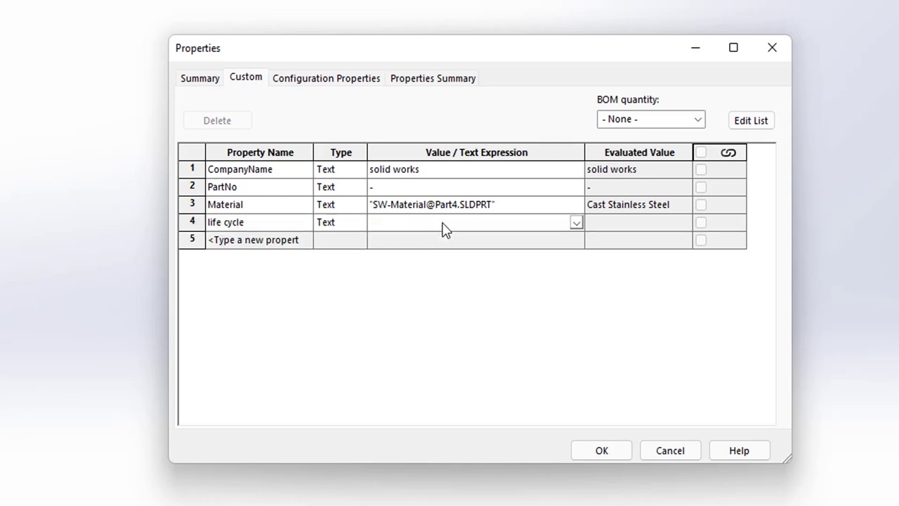
text(development)
key(Return)
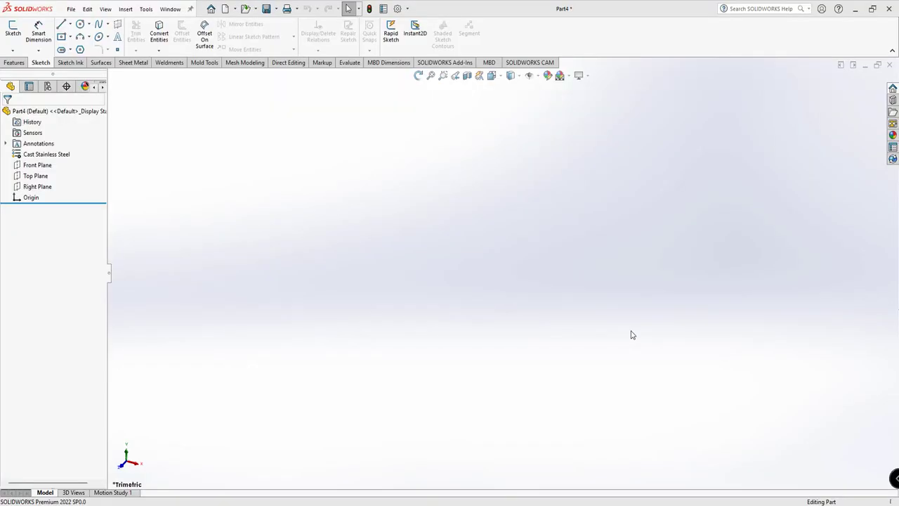
Start Save As with the file type set to Part Templates (*.prtdot)
click(70, 10)
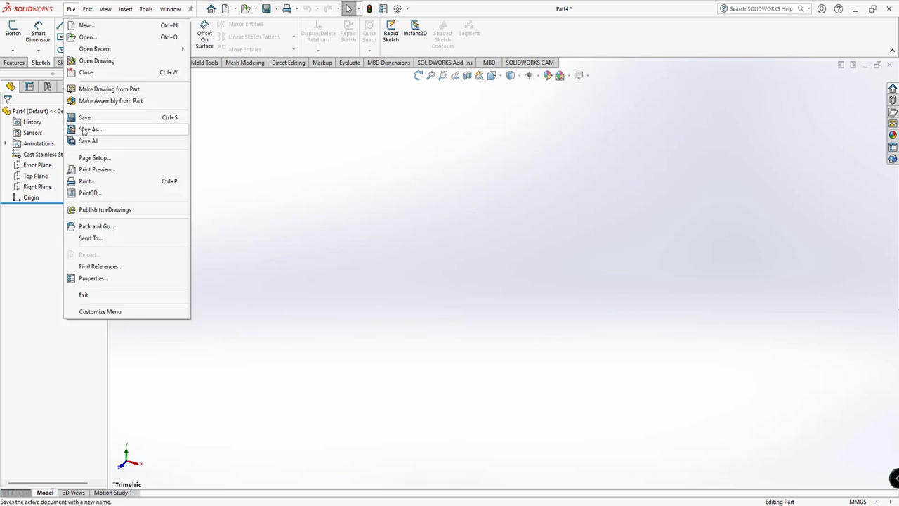
click(83, 130)
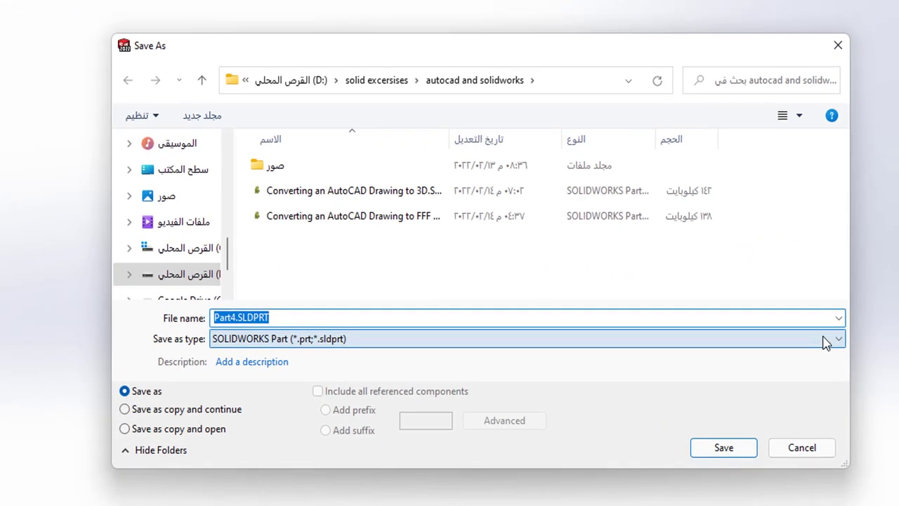
click(676, 306)
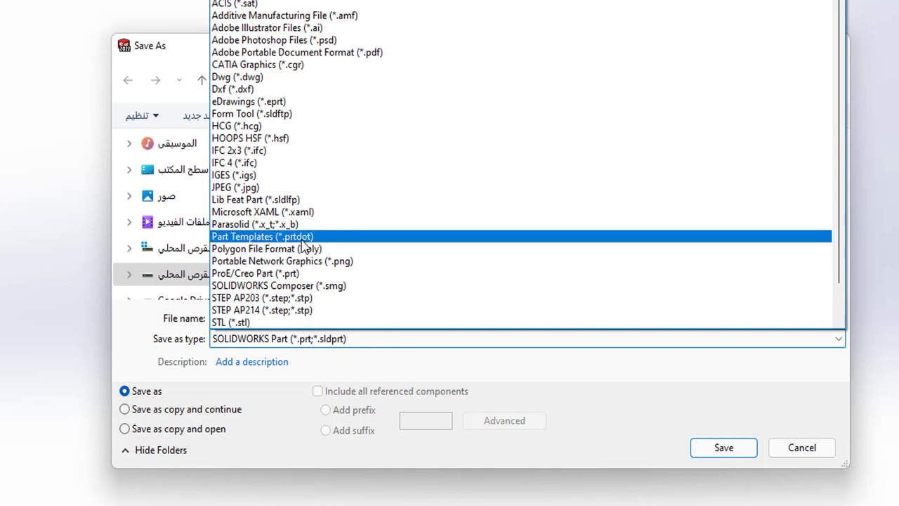
click(305, 239)
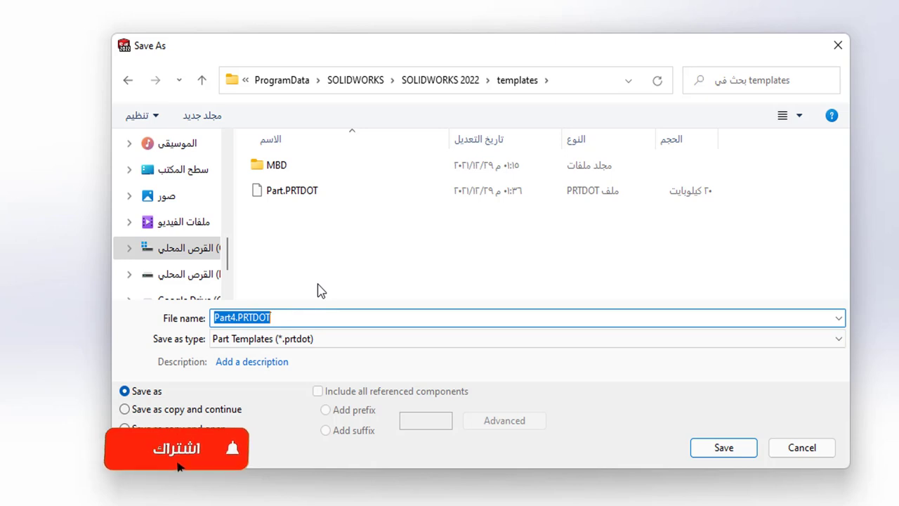
Save the template under the file name 'steel part'
text(stee)
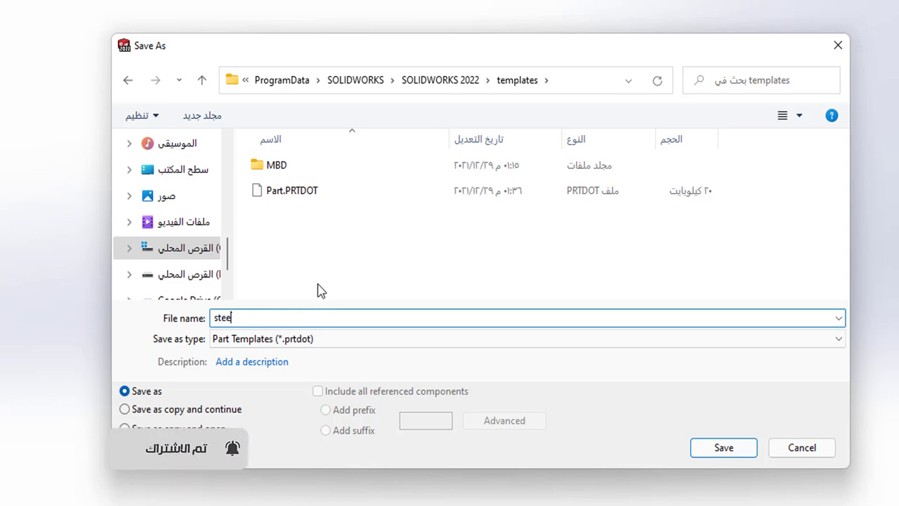
text(l part)
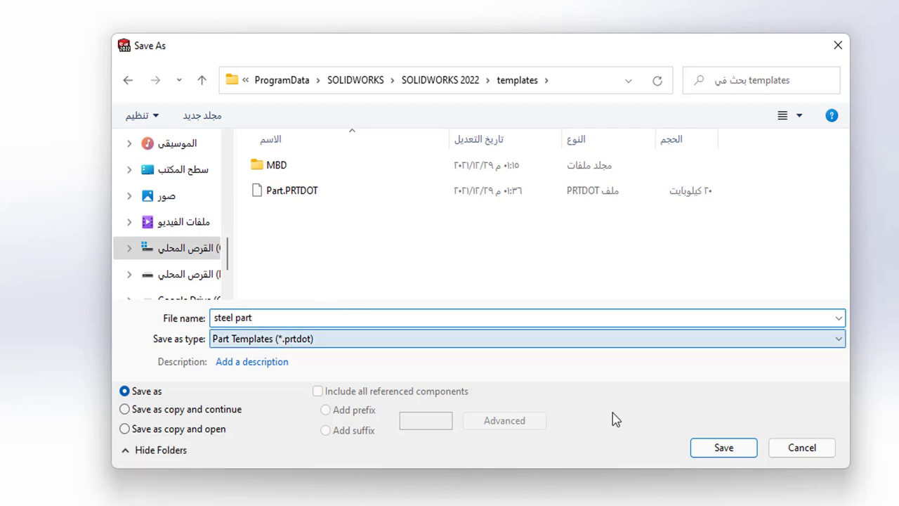
click(722, 453)
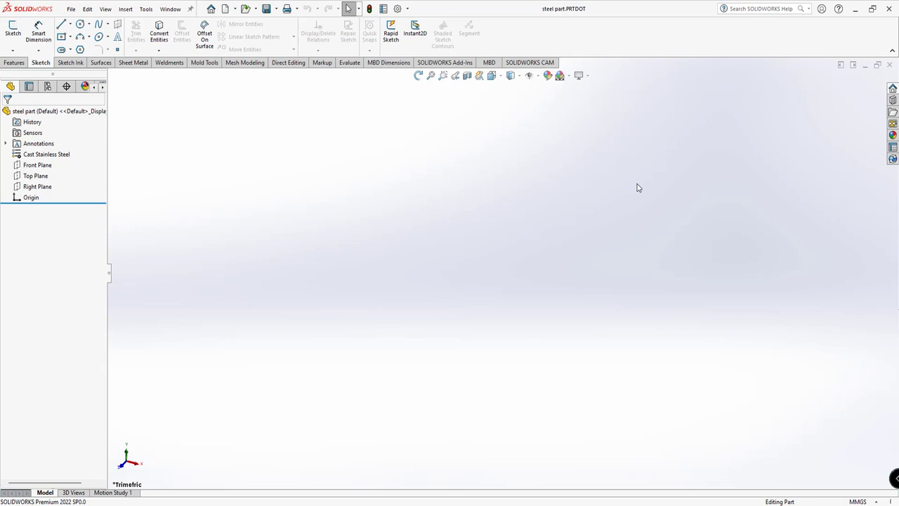
Review the Document Templates file locations in System Options, leaving the ProgramData folder as the only location
click(398, 9)
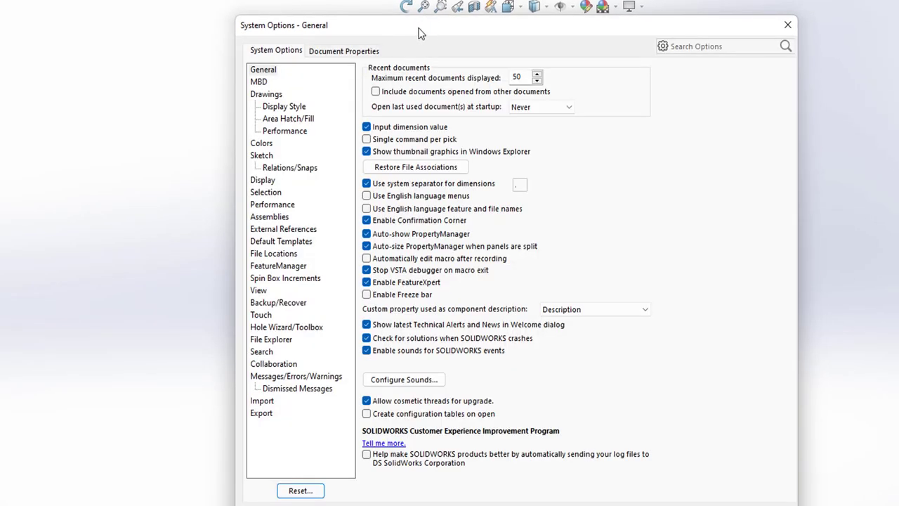
drag(417, 32, 420, 19)
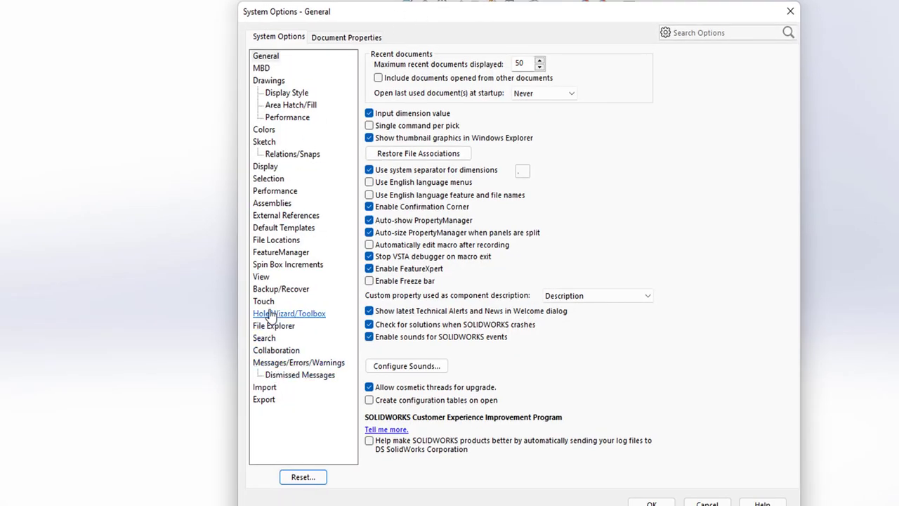
click(274, 241)
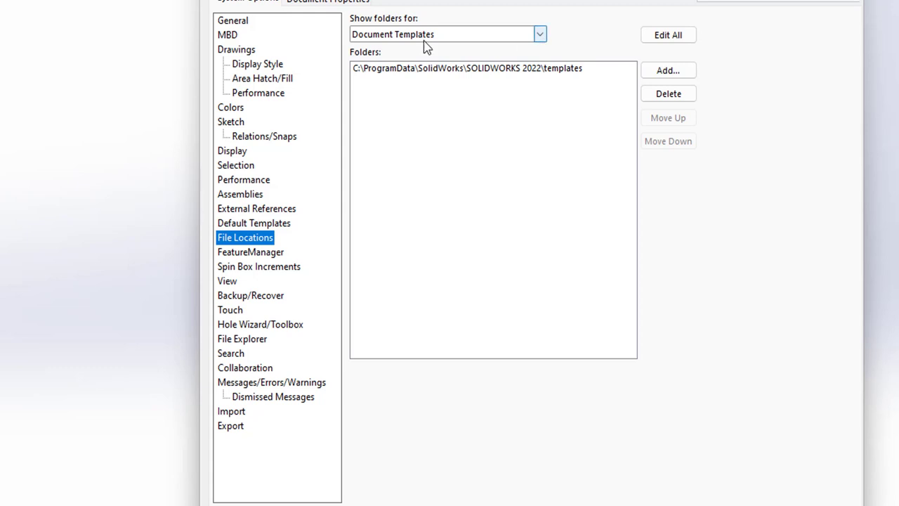
click(431, 232)
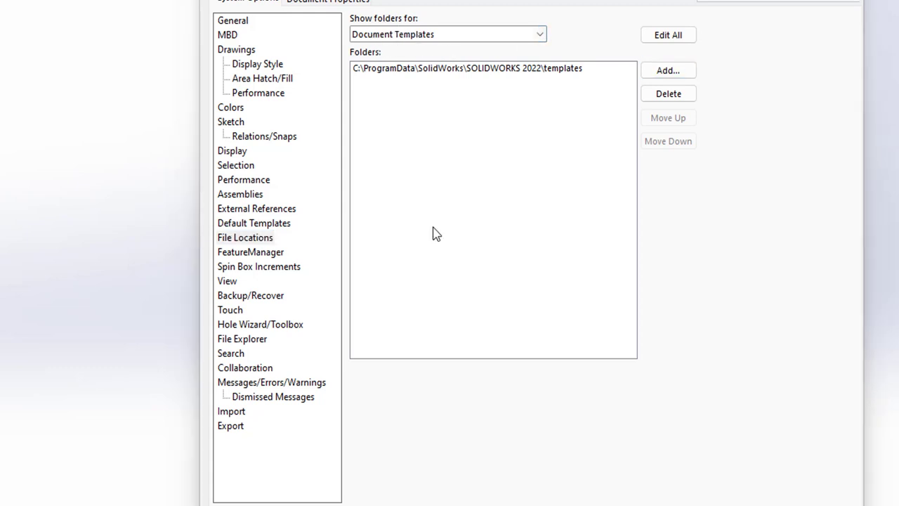
click(668, 71)
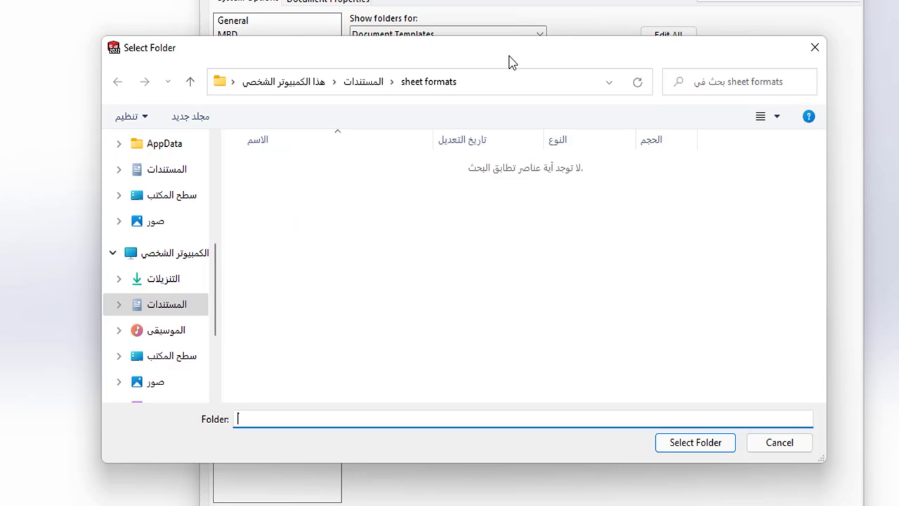
drag(509, 56, 505, 127)
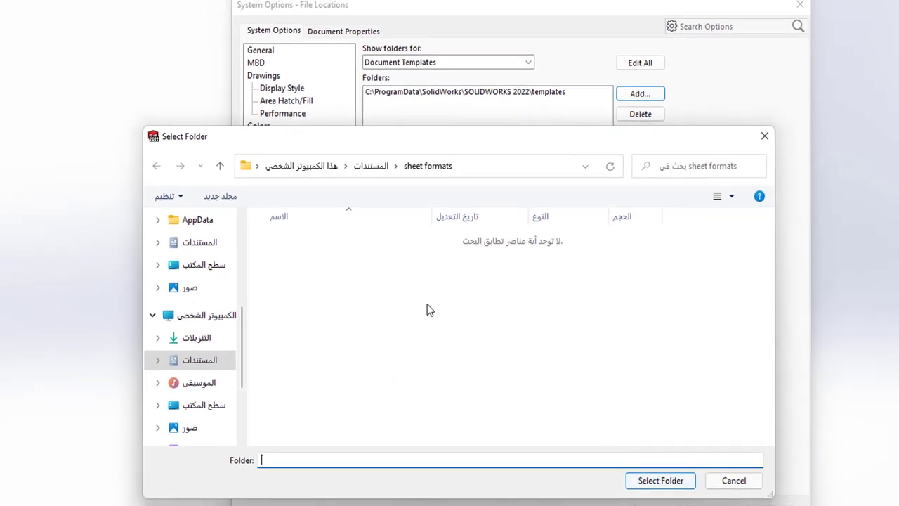
click(765, 136)
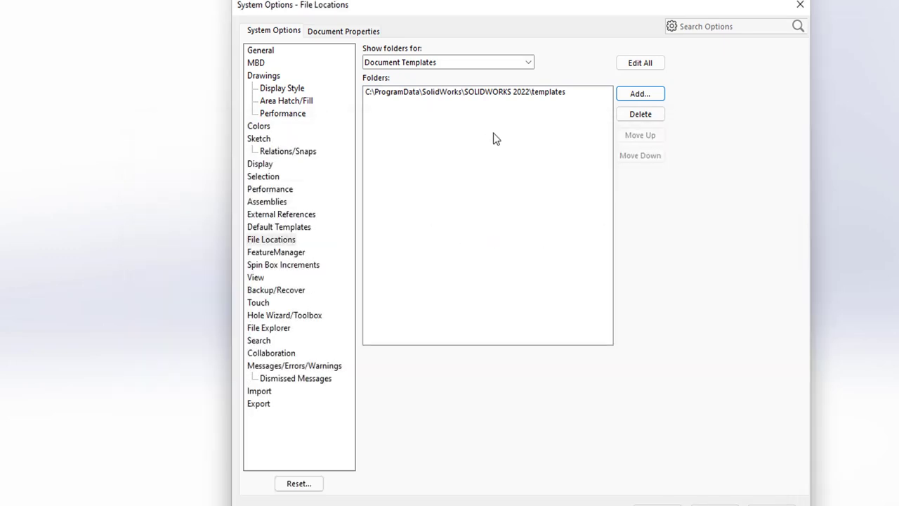
click(794, 12)
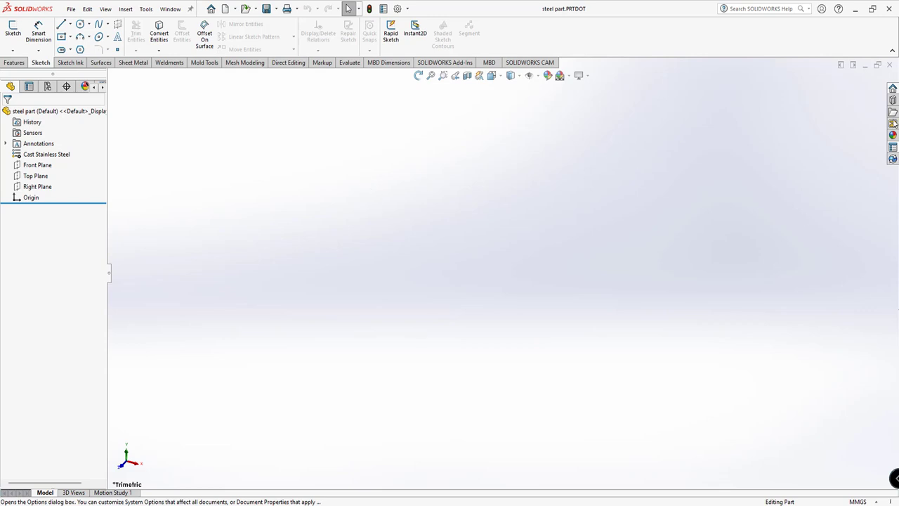
Close the template and create a new part from the 'steel part' template
click(890, 64)
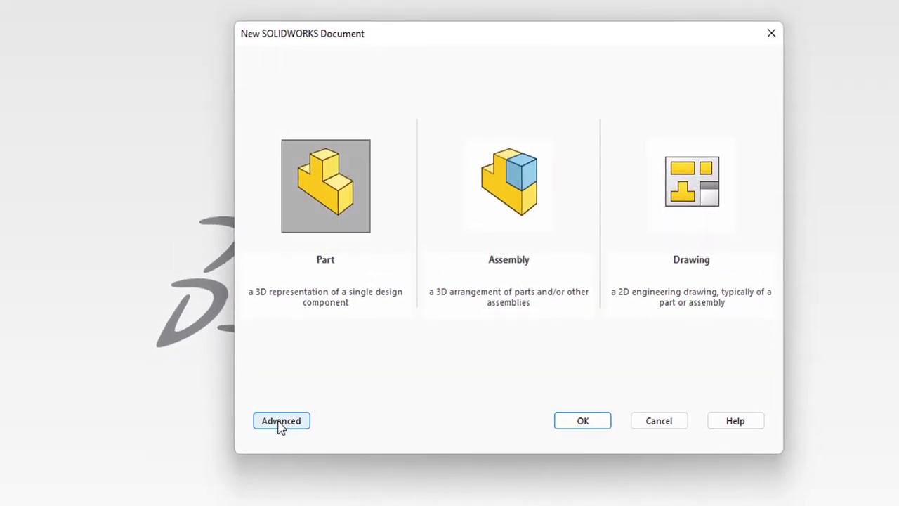
click(281, 421)
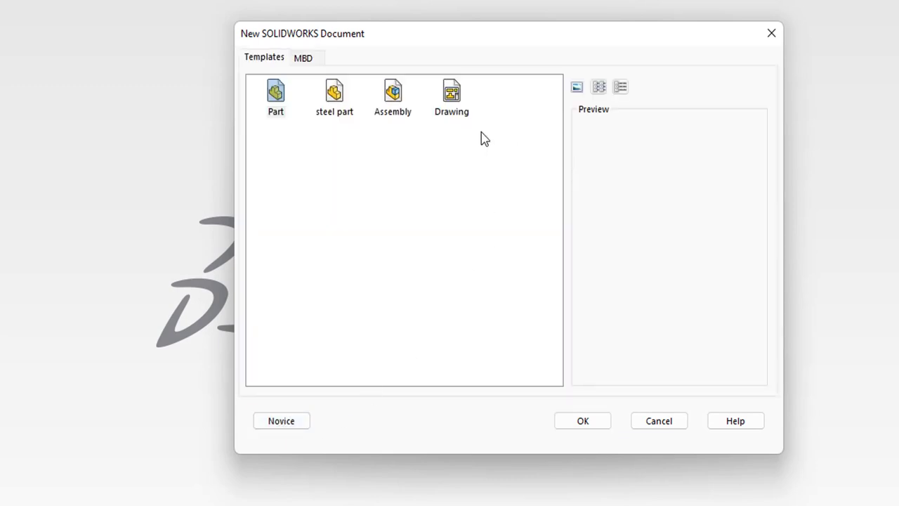
click(307, 60)
click(263, 60)
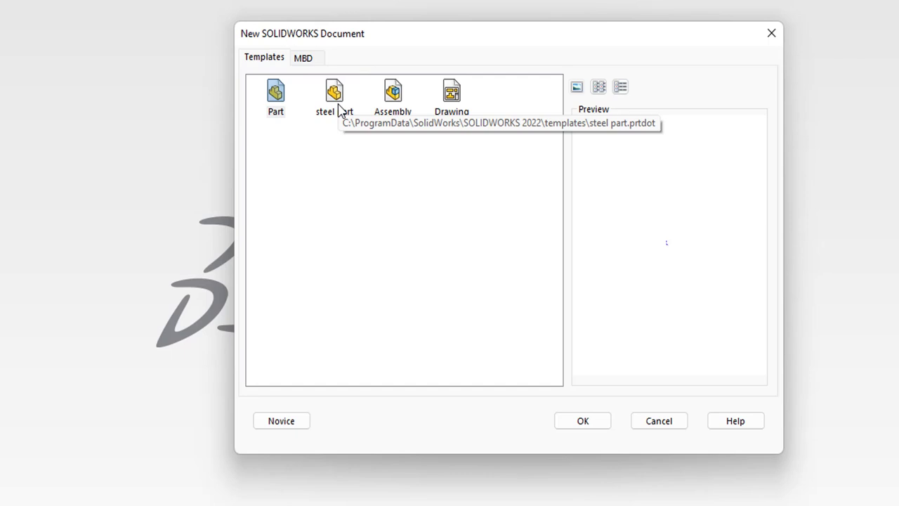
click(337, 106)
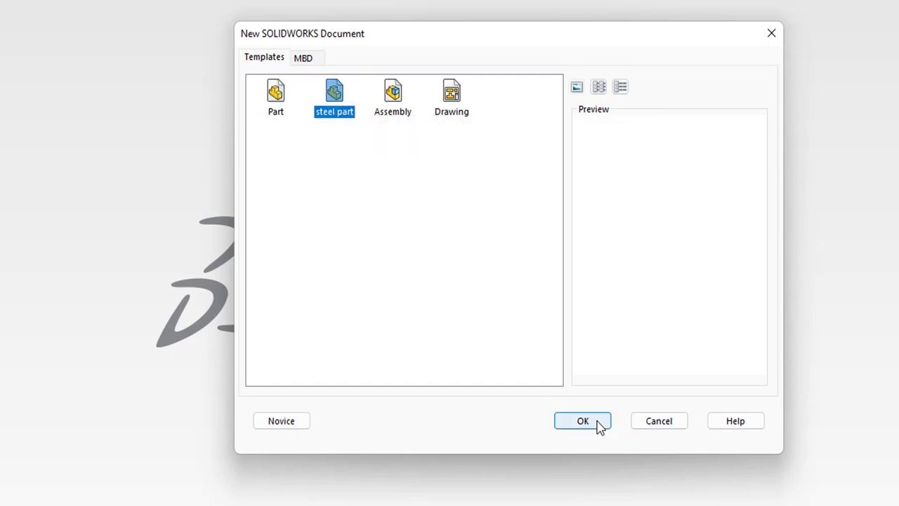
click(598, 425)
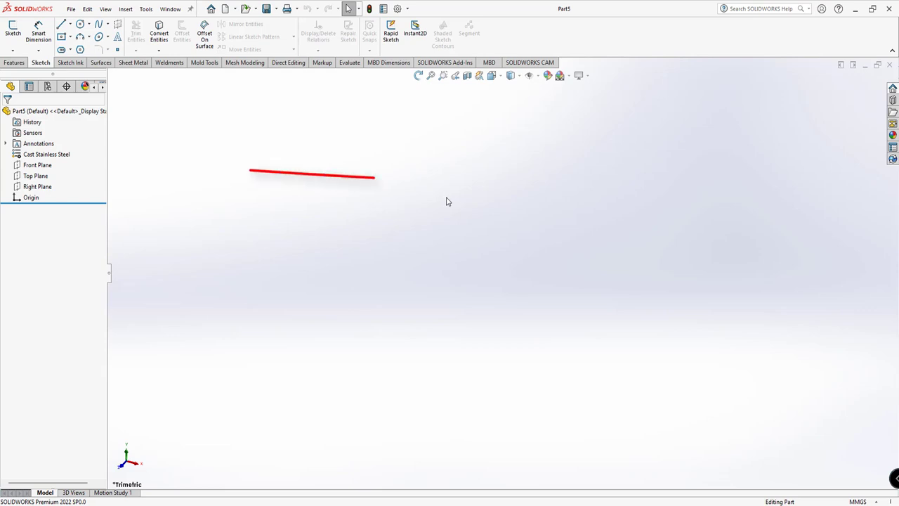
Sketch a horizontal line through the origin on the Top Plane and dimension it at 138.303
click(36, 176)
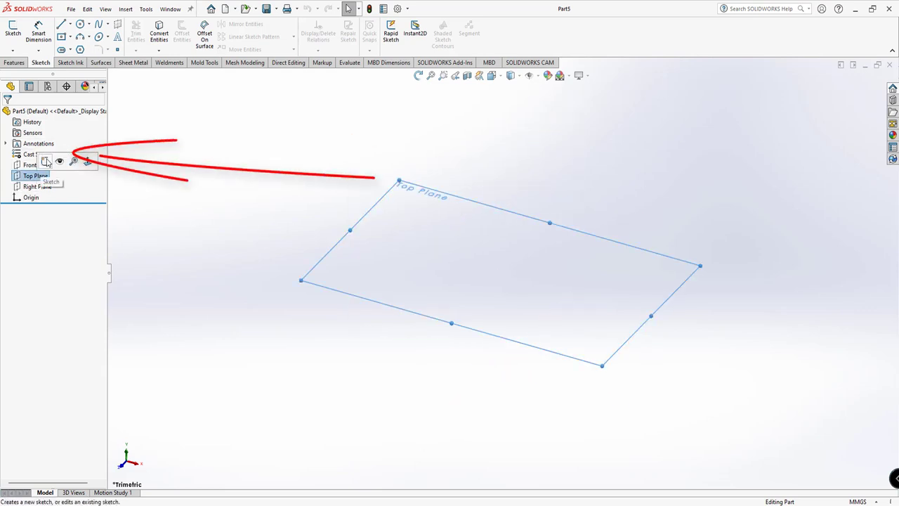
click(45, 161)
click(61, 25)
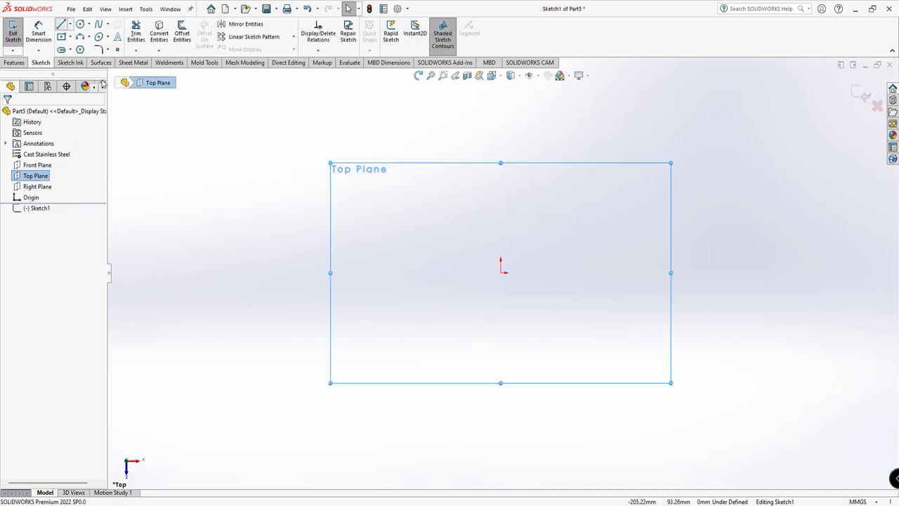
click(376, 273)
click(641, 274)
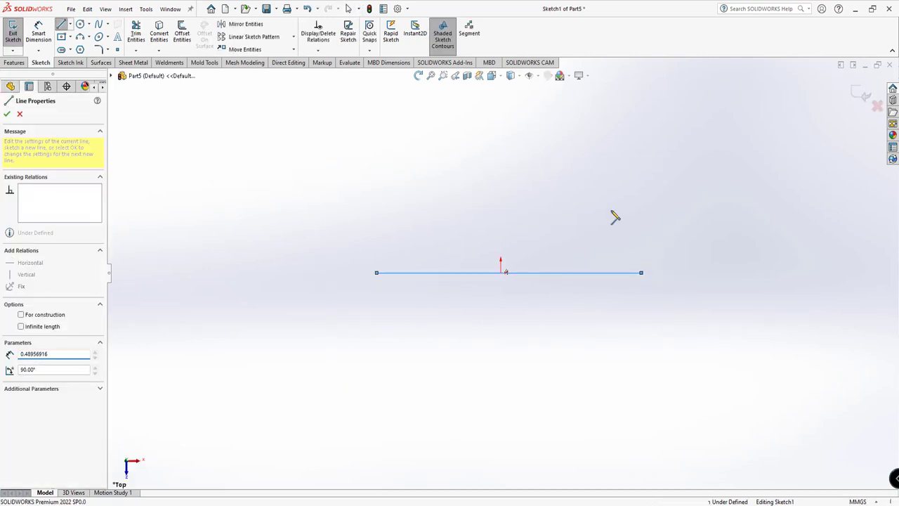
right_click(610, 205)
right_drag(515, 179, 510, 170)
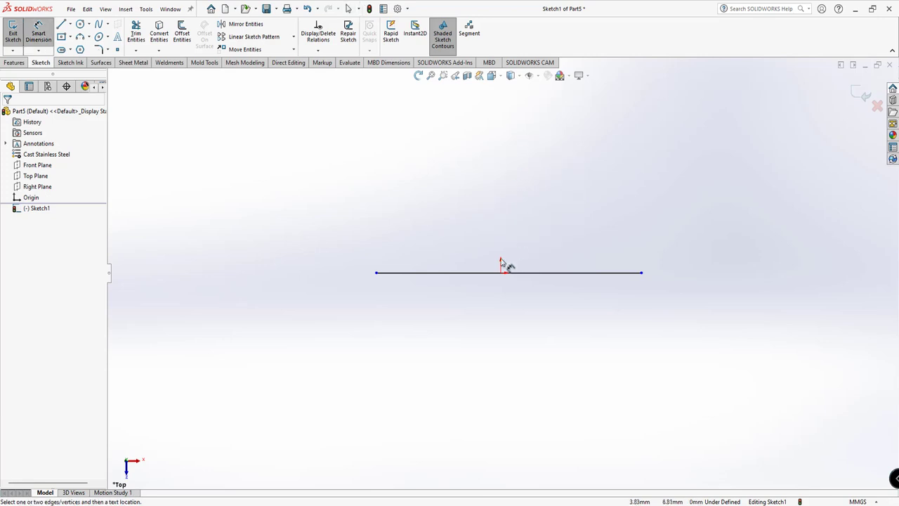
click(482, 272)
click(536, 215)
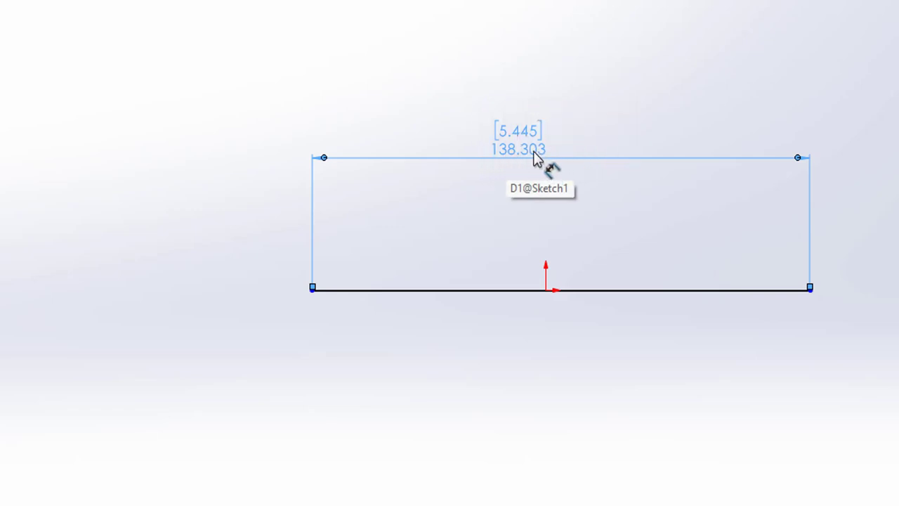
Exit the sketch discarding changes and close Part5 without saving
right_click(590, 51)
click(633, 114)
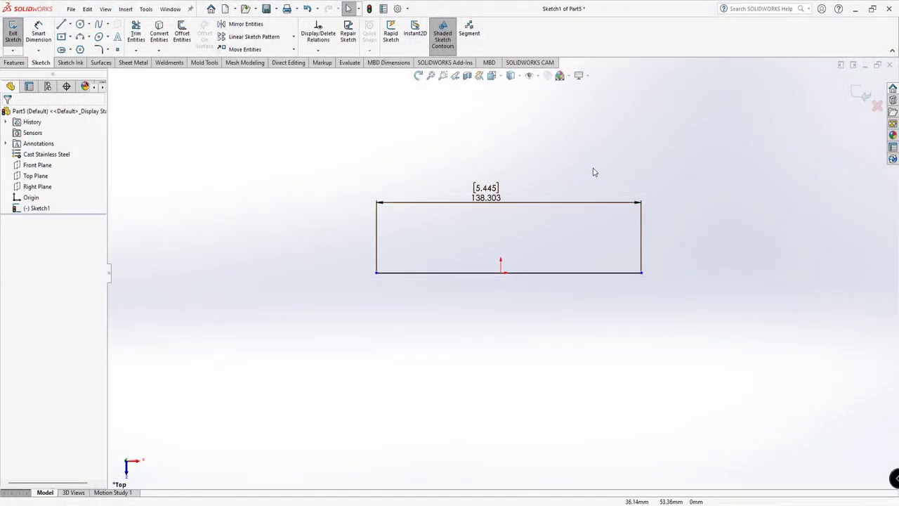
click(877, 106)
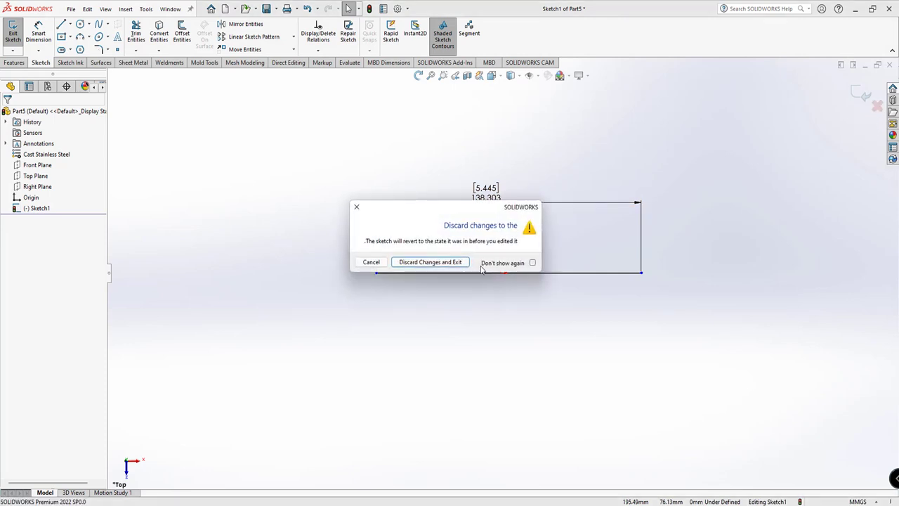
click(430, 262)
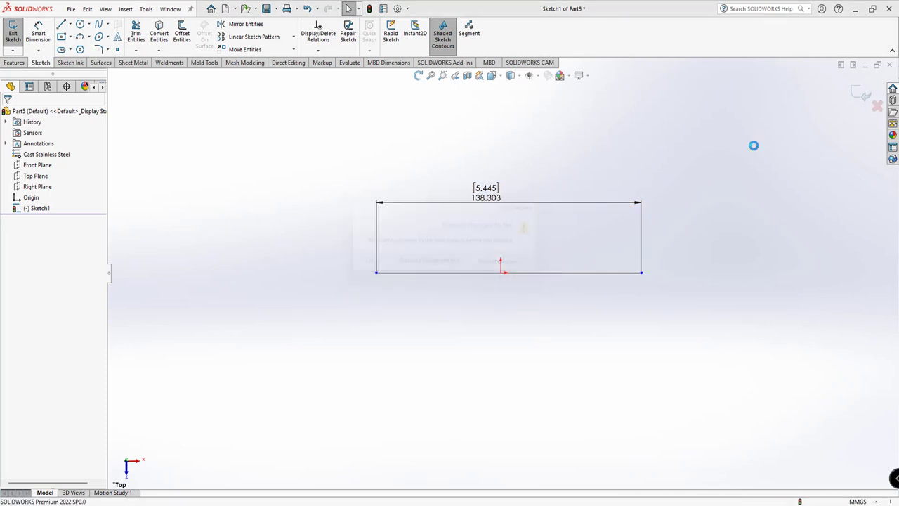
click(890, 66)
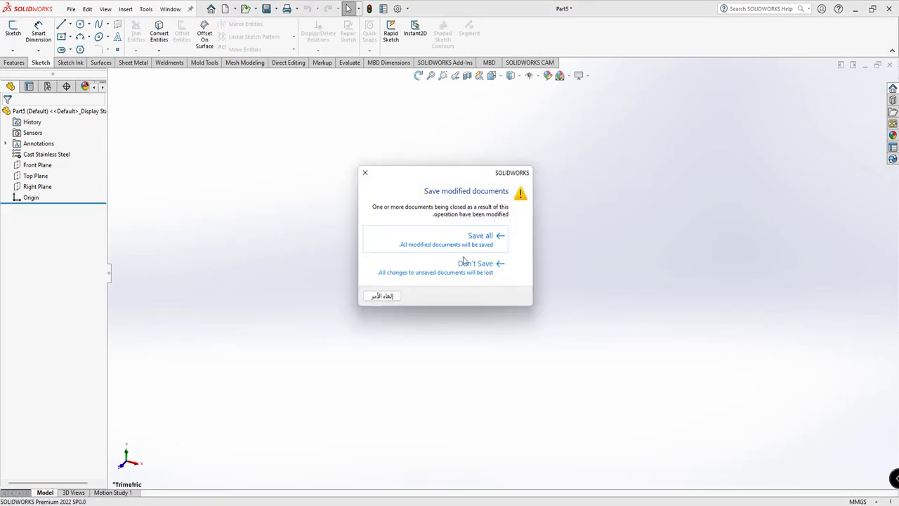
click(447, 272)
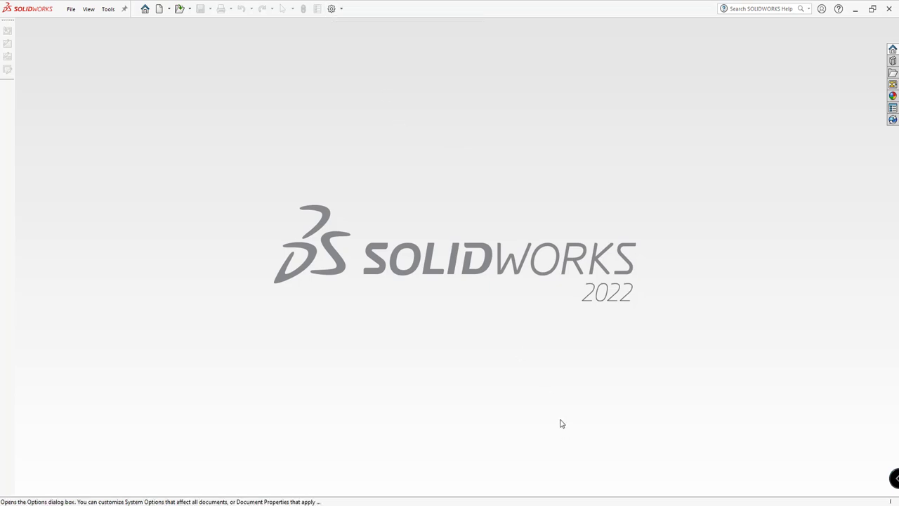
Restore all settings from swSettings 7-5-2022.sldreg with the Copy Settings Wizard, keeping a backup
click(342, 8)
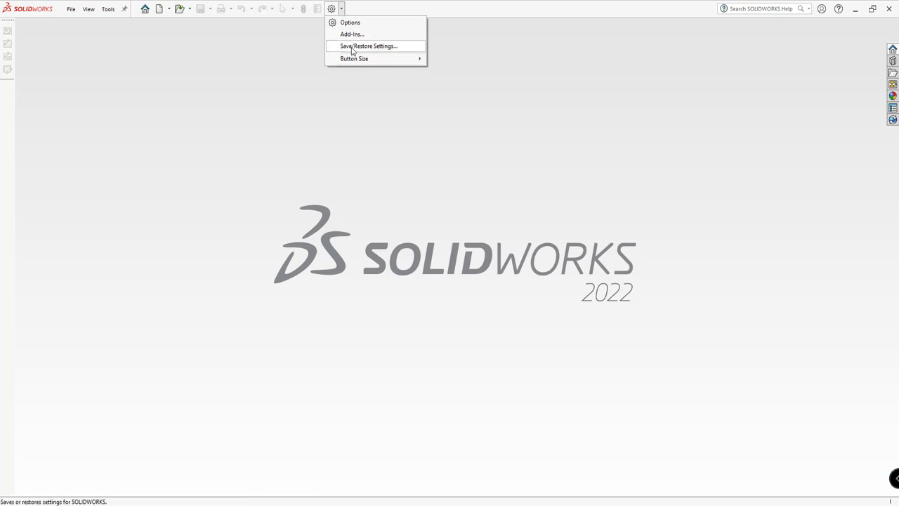
click(348, 9)
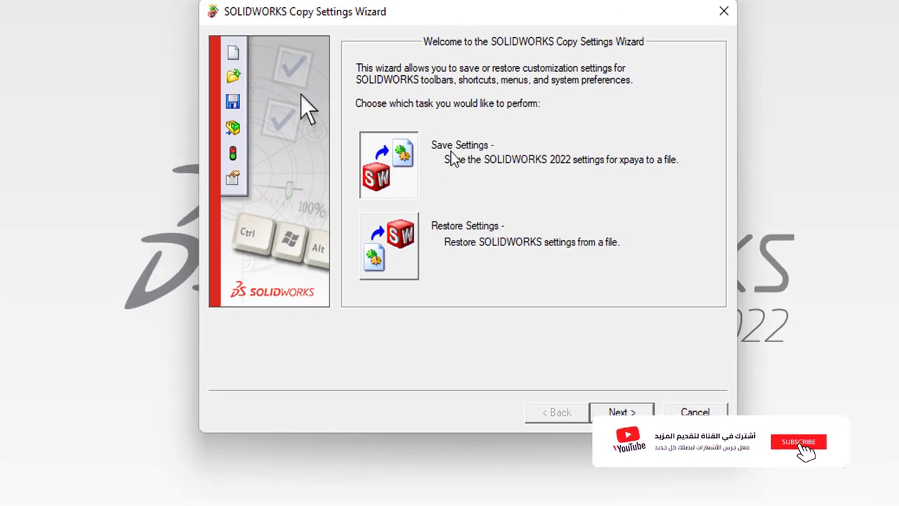
click(397, 253)
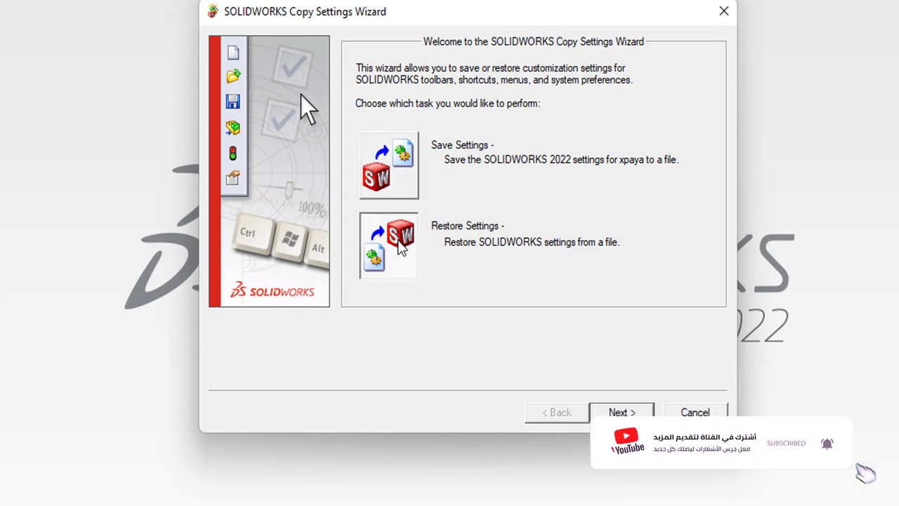
click(628, 413)
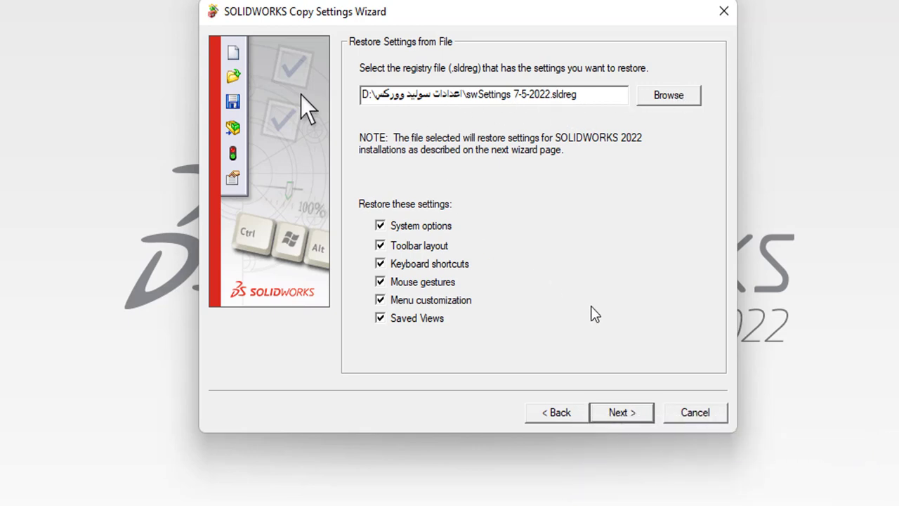
click(622, 415)
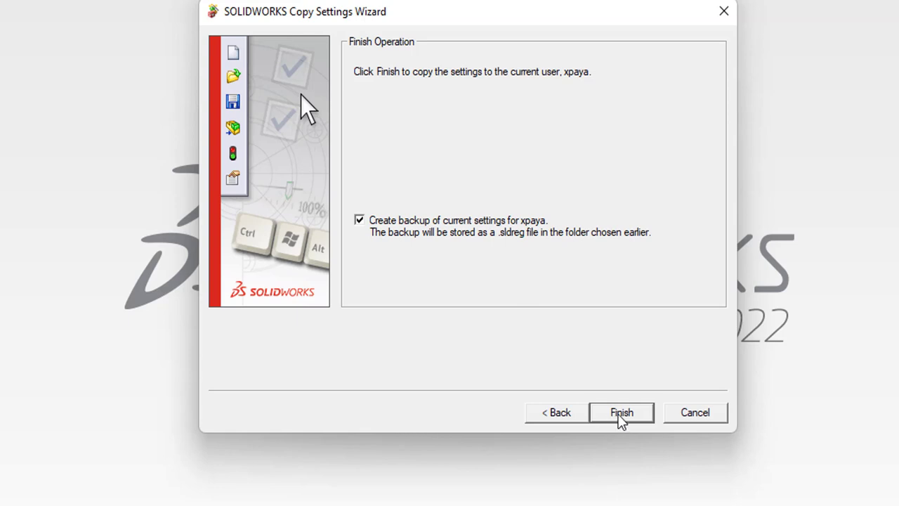
click(621, 413)
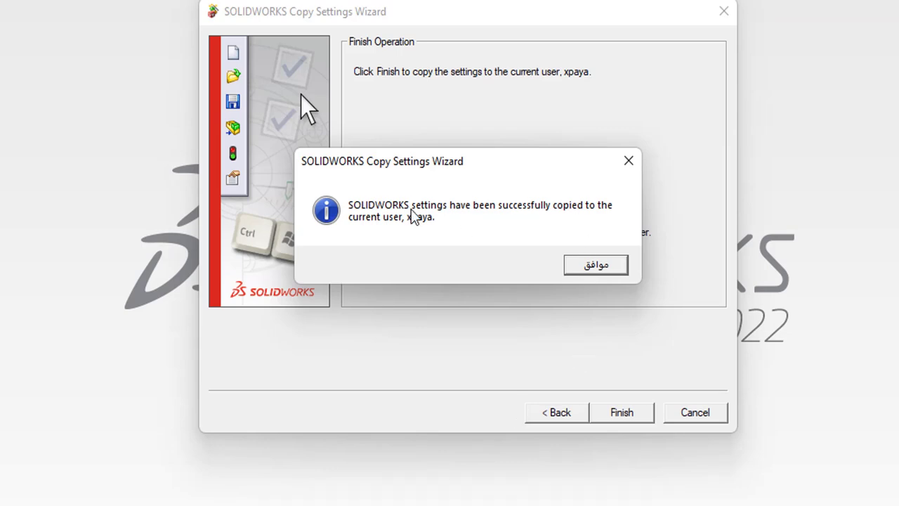
Dismiss the settings-copied success message to close the Copy Settings Wizard
click(595, 265)
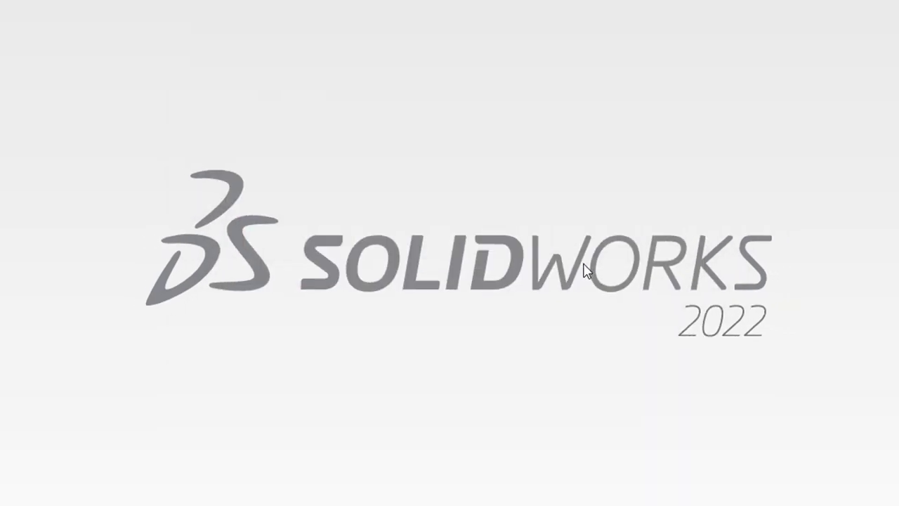